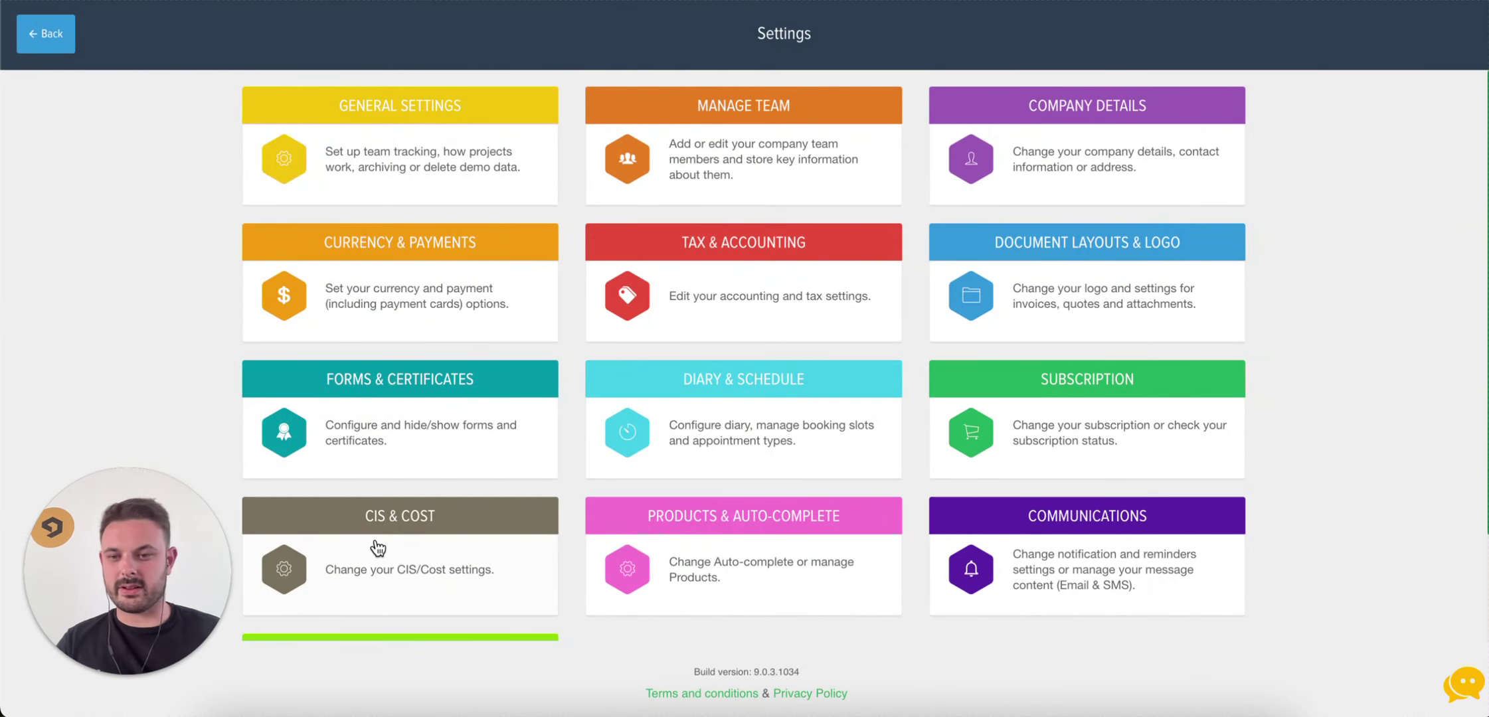
Review the company's CIS settings, including reporting period and CIS rate, save them and return to the home screen.
{"action": "left_click", "coordinate": [377, 548]}
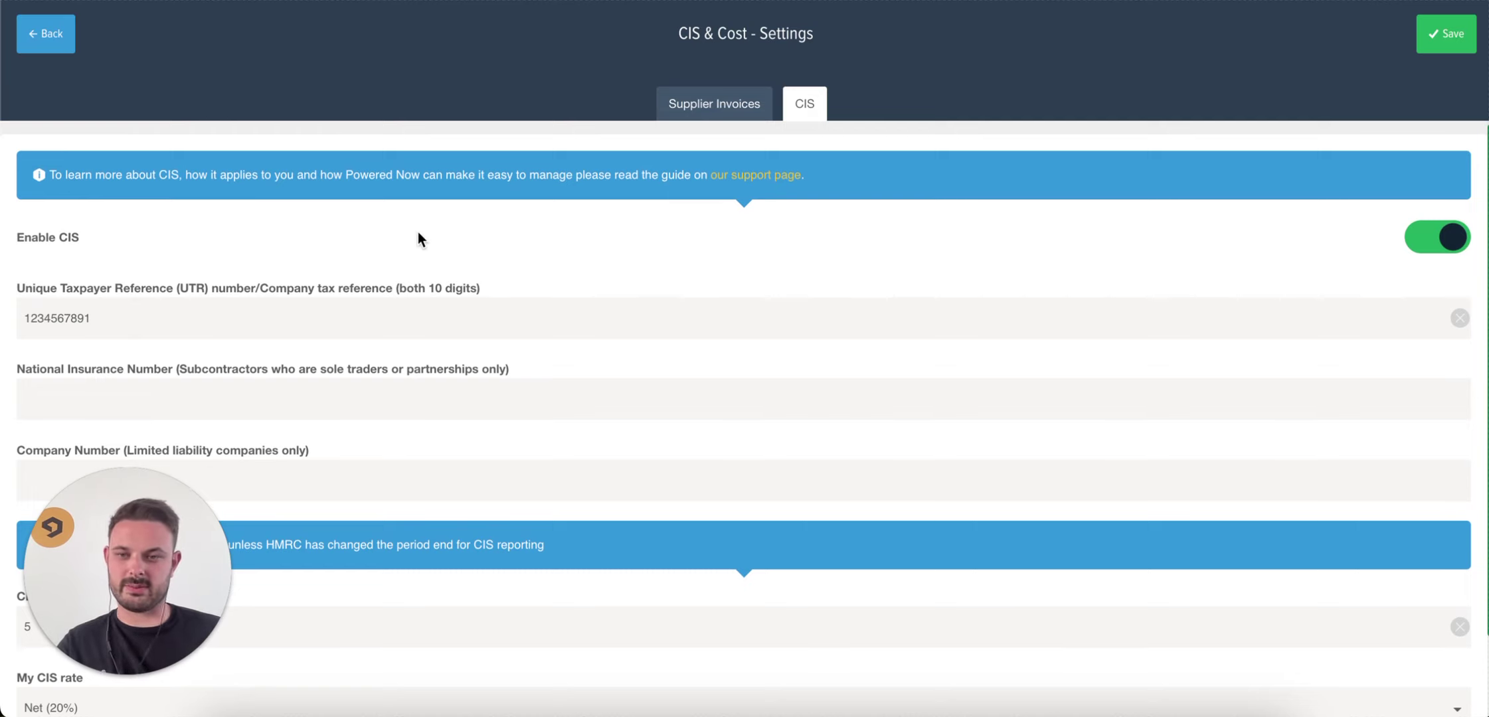
{"action": "scroll", "coordinate": [418, 232], "scroll_direction": "down", "scroll_amount": 1}
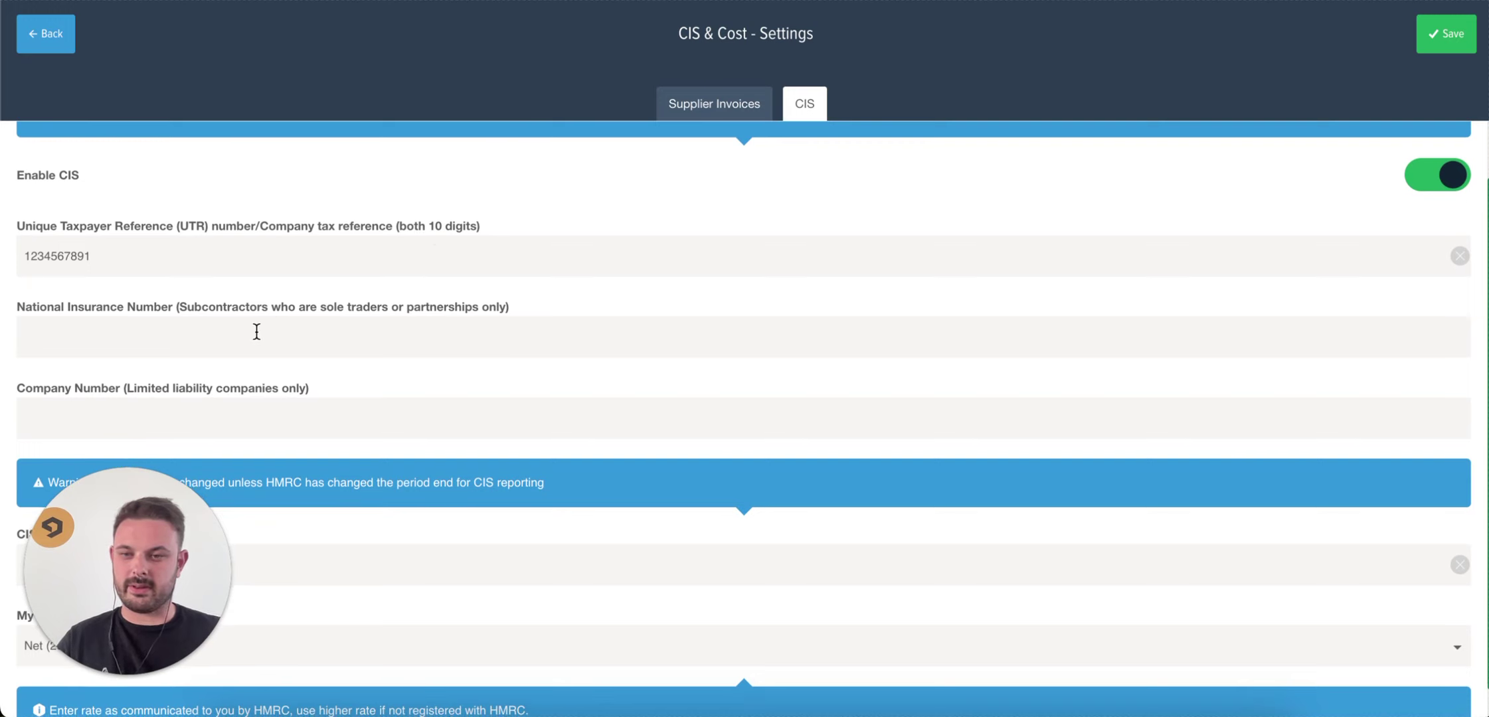
{"action": "scroll", "coordinate": [256, 332], "scroll_direction": "down", "scroll_amount": 1}
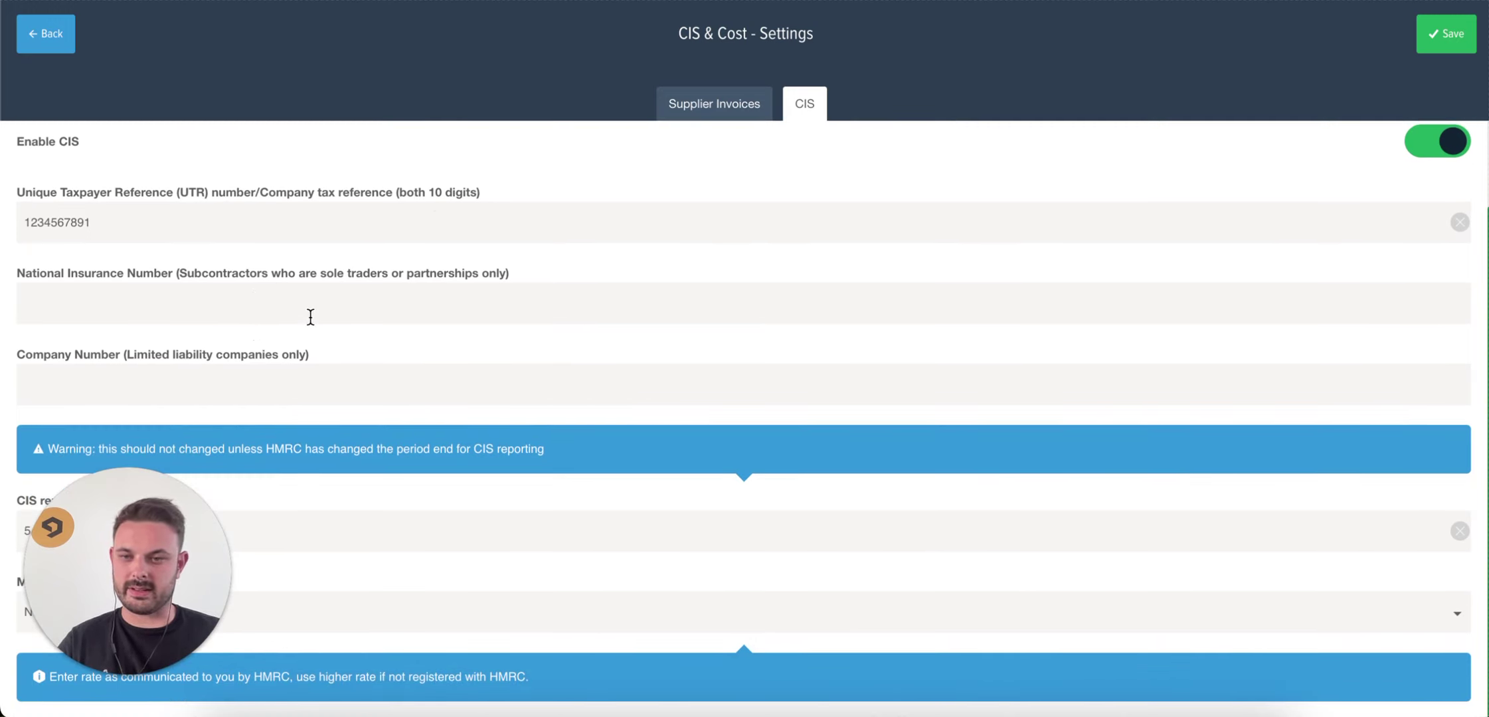
{"action": "left_click_drag", "start_coordinate": [129, 496], "coordinate": [201, 492]}
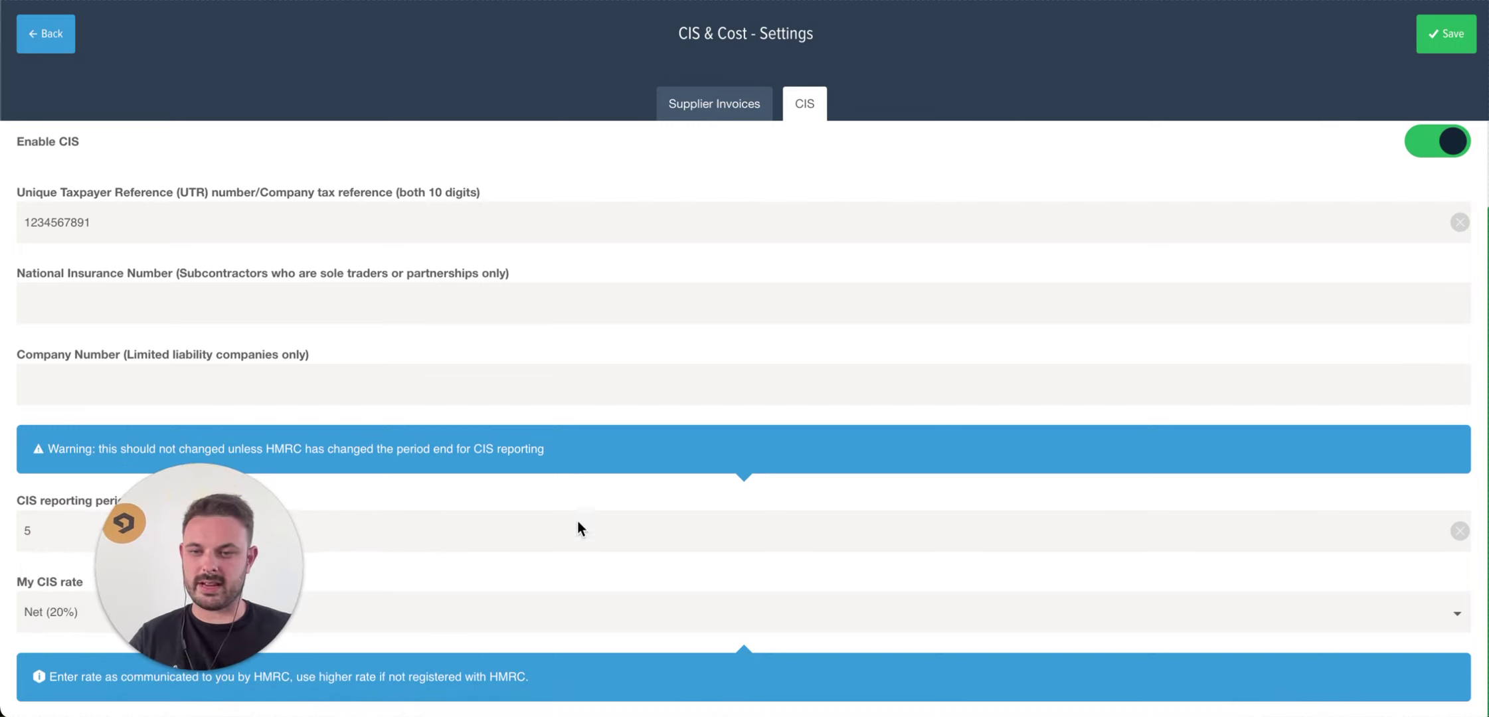
{"action": "left_click", "coordinate": [1447, 34]}
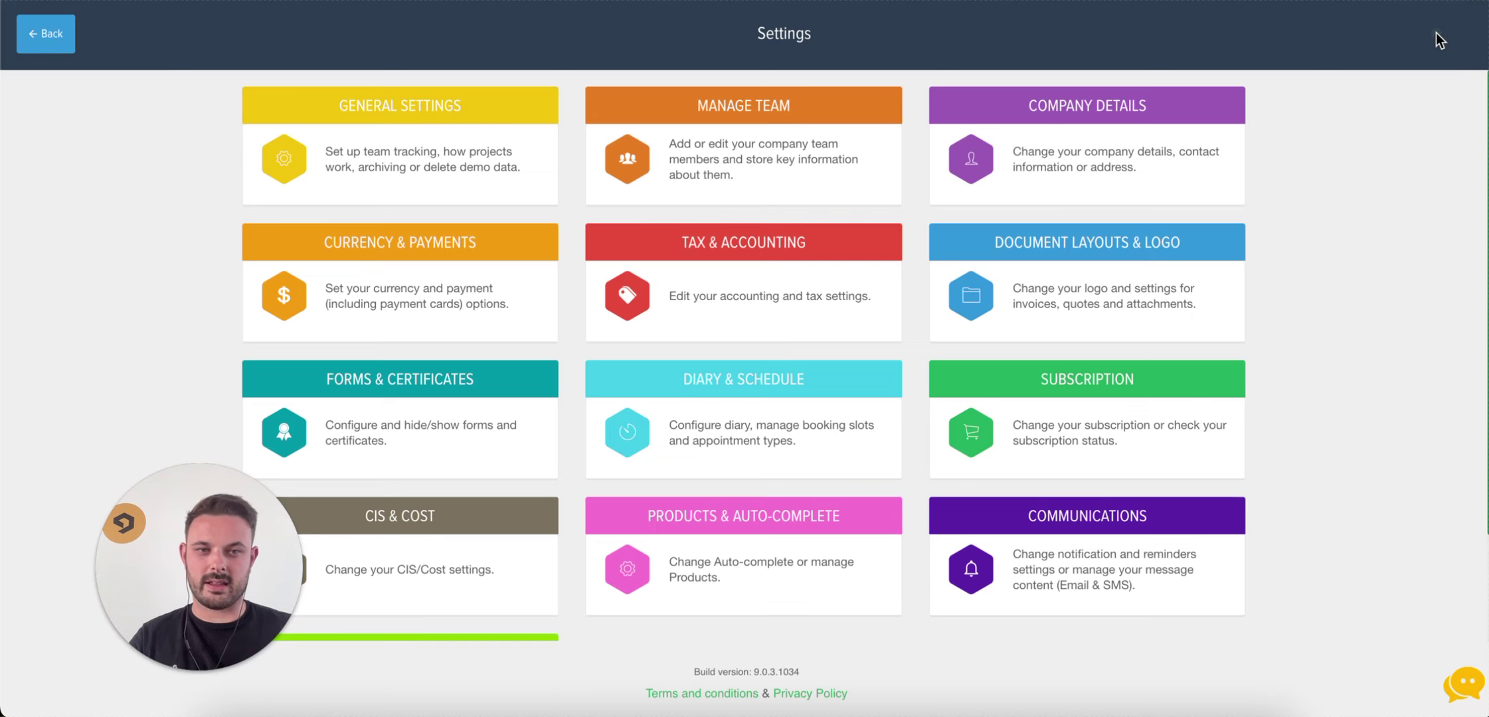
{"action": "left_click", "coordinate": [55, 36]}
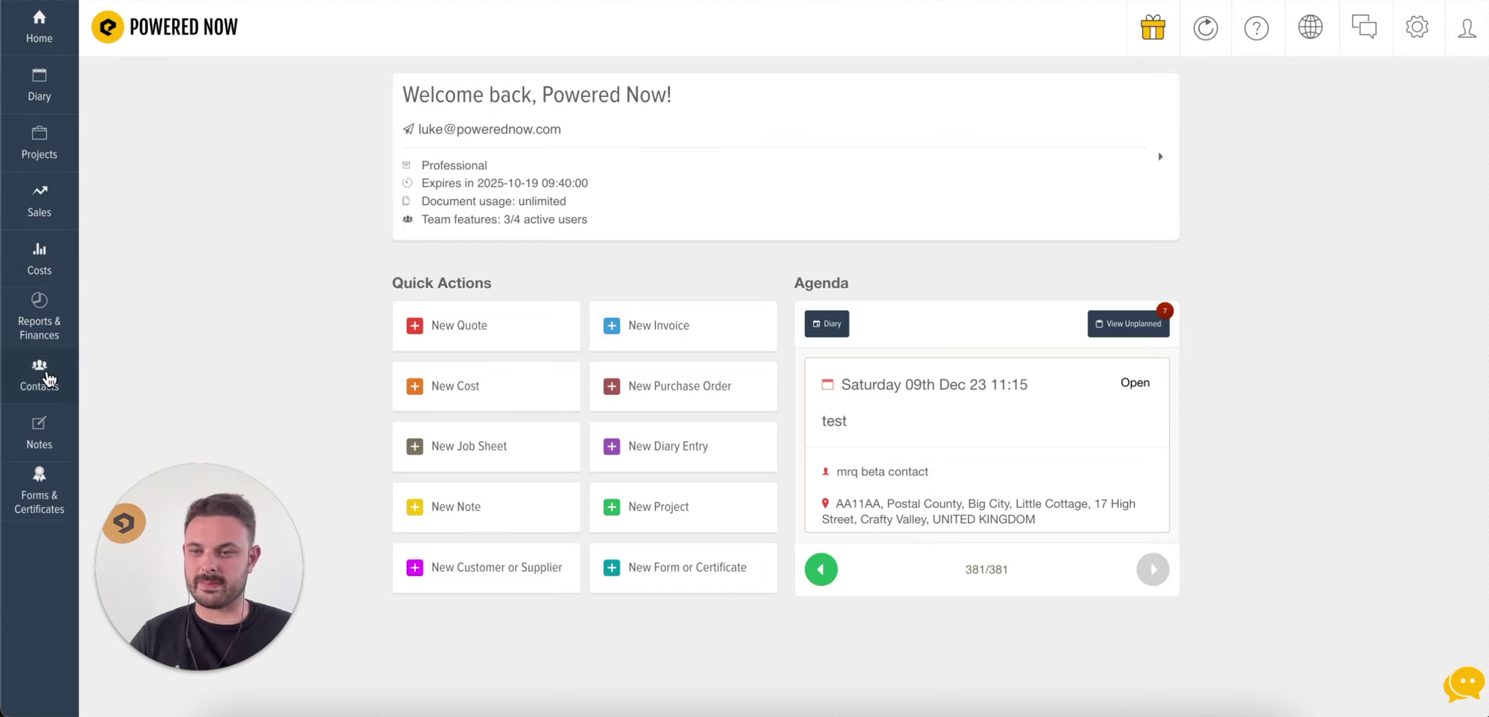
Start a new customer contact with the first name "test" and last name "customer".
{"action": "left_click", "coordinate": [493, 573]}
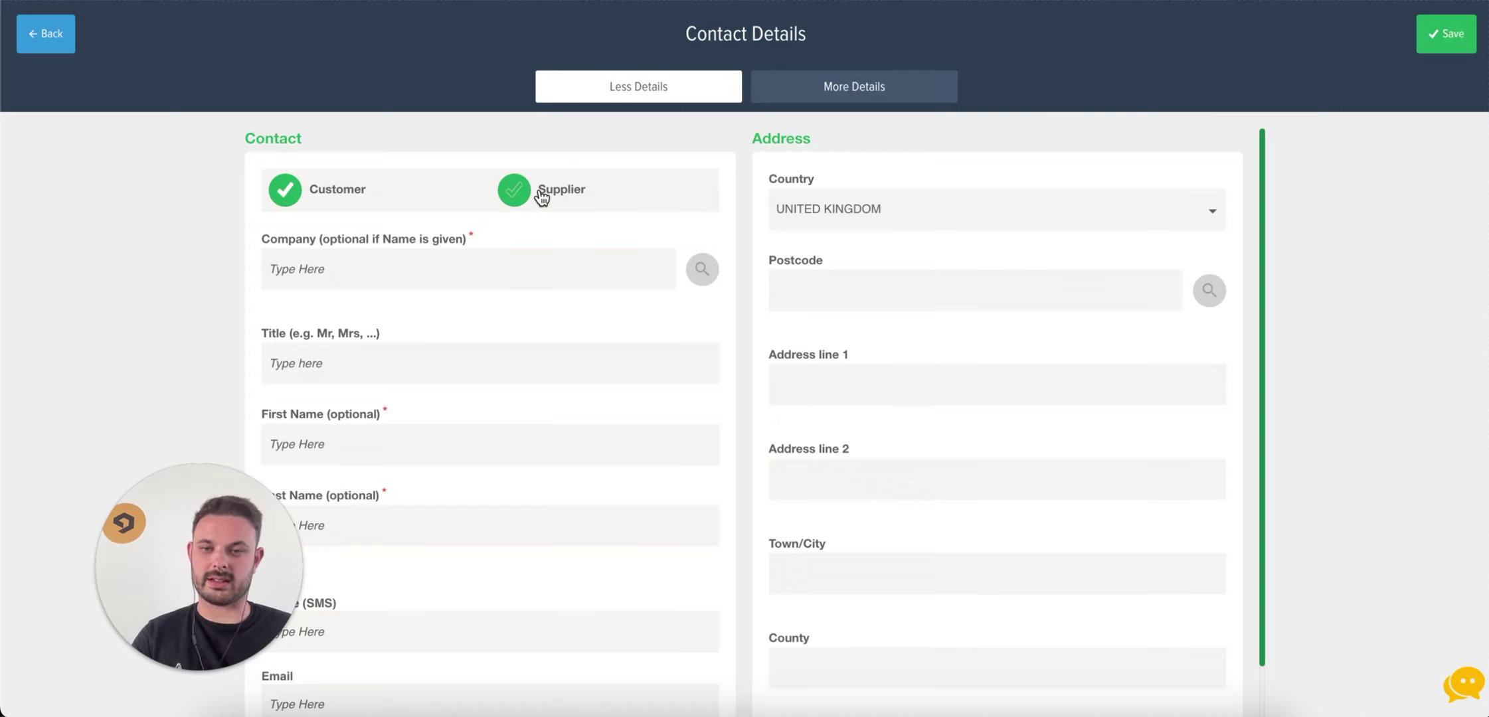
{"action": "left_click", "coordinate": [388, 433]}
{"action": "type", "text": "test"}
{"action": "key", "text": "Tab"}
{"action": "type", "text": "custom"}
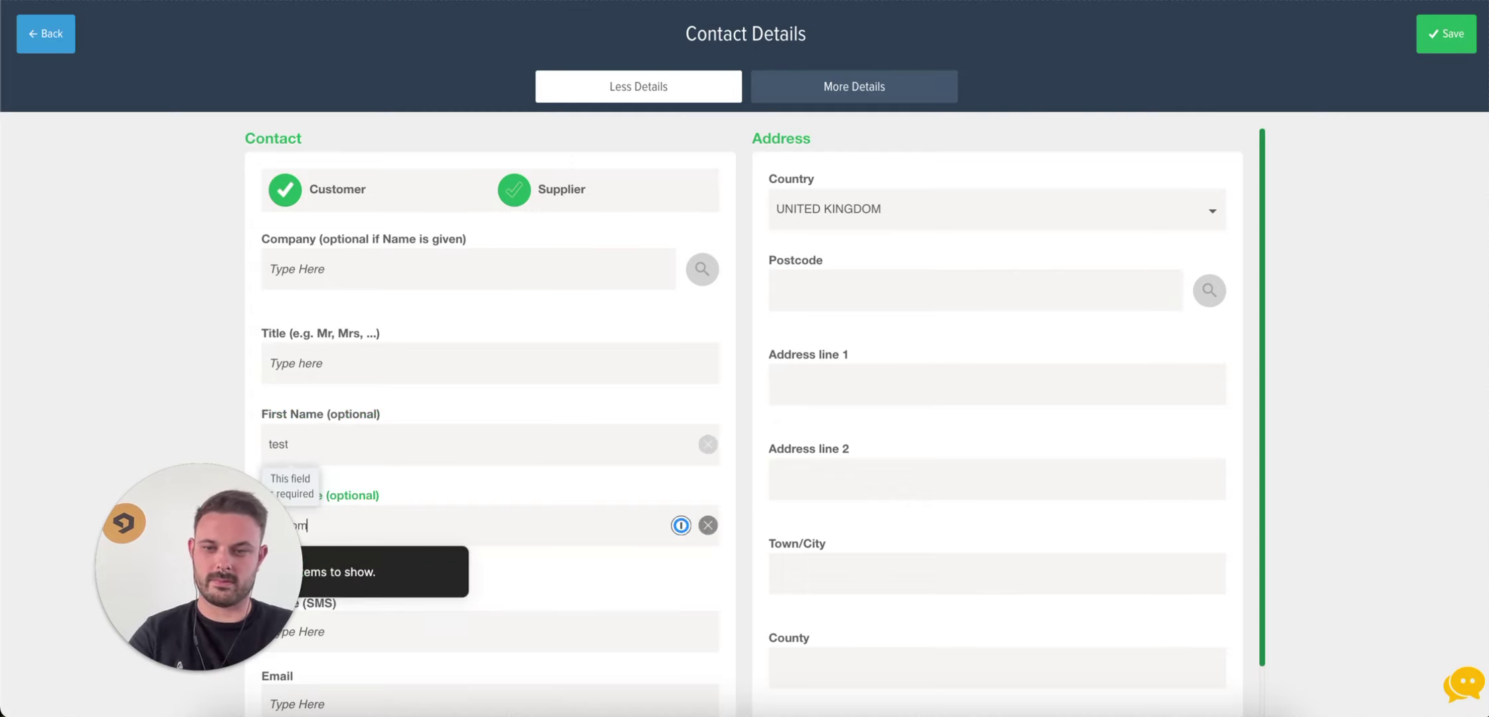
Show the contact's full details, make the customer subject to CIS, and save the contact.
{"action": "left_click", "coordinate": [873, 93]}
{"action": "scroll", "coordinate": [437, 445], "scroll_direction": "down", "scroll_amount": 1}
{"action": "scroll", "coordinate": [437, 448], "scroll_direction": "down", "scroll_amount": 15}
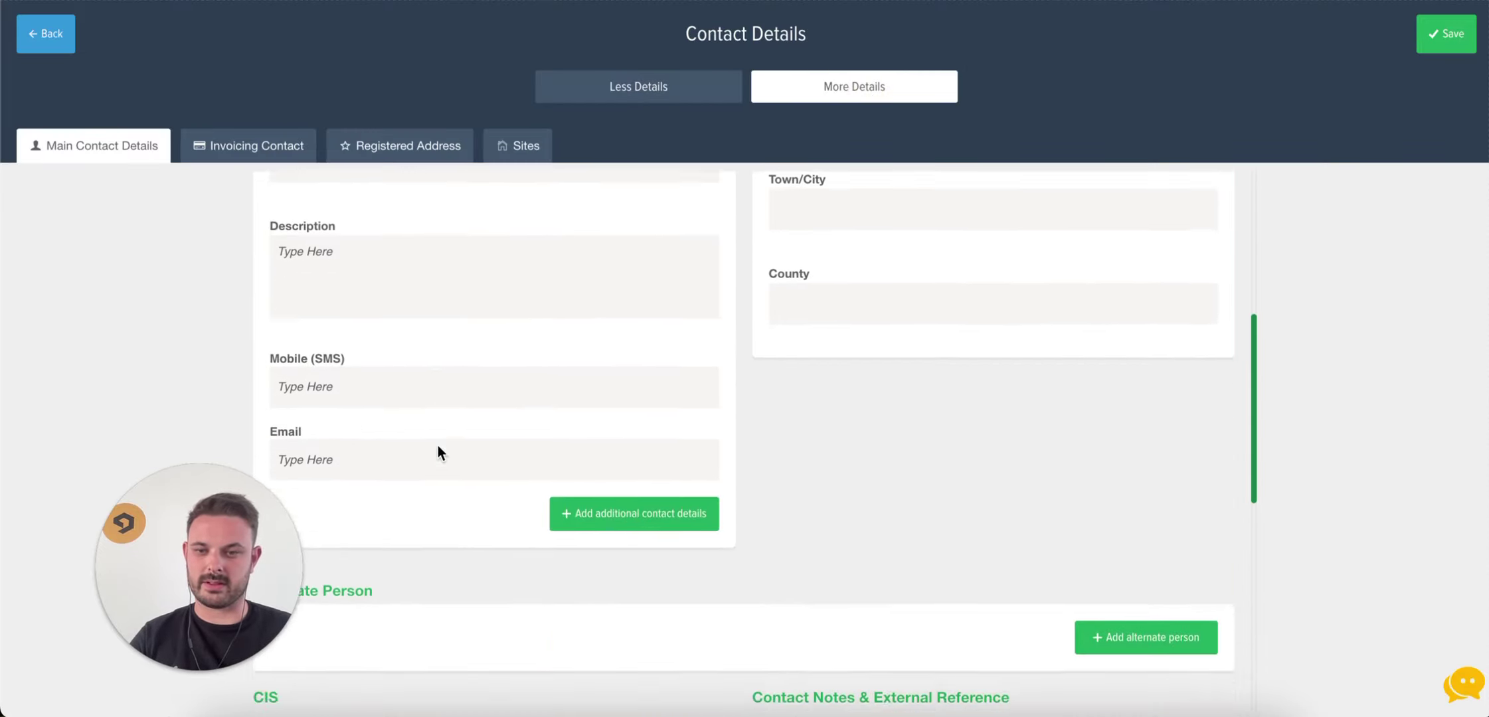
{"action": "scroll", "coordinate": [533, 373], "scroll_direction": "up", "scroll_amount": 1}
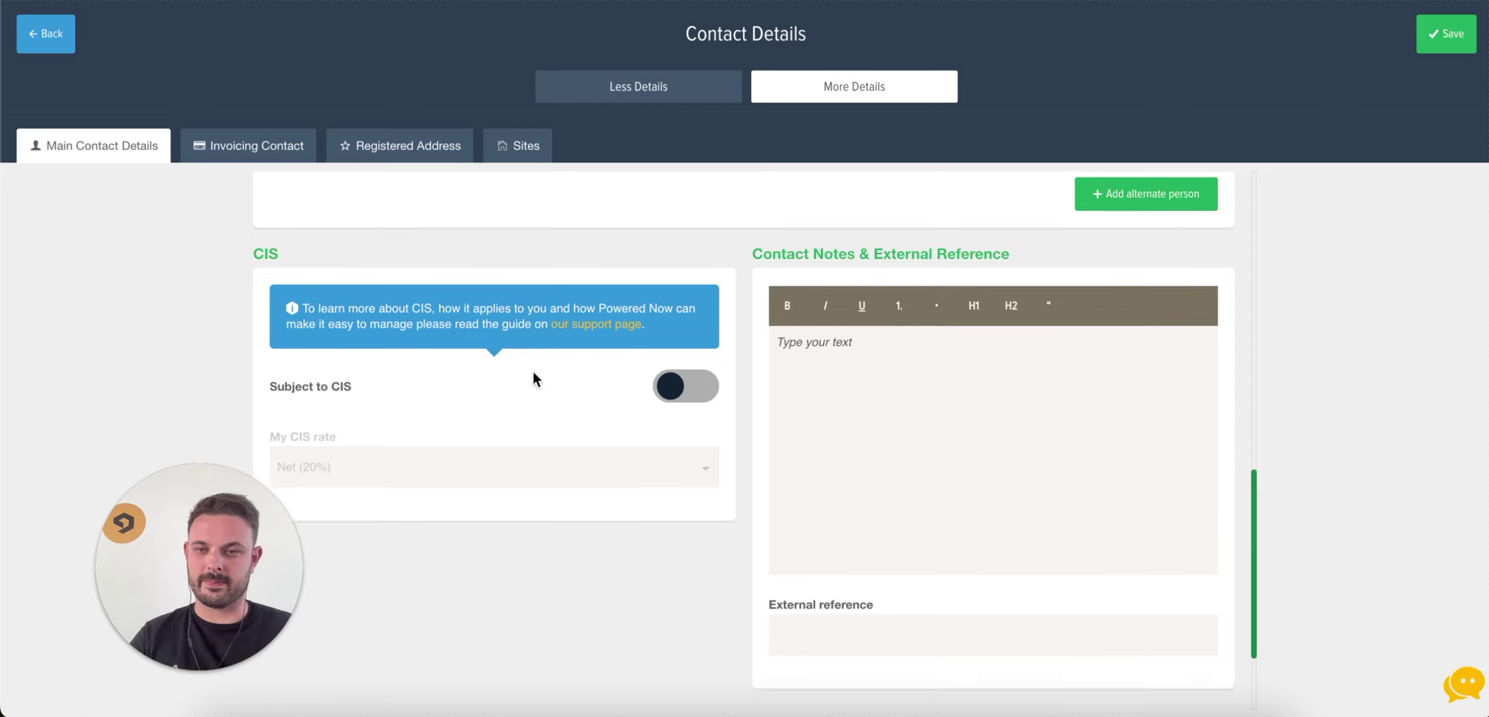
{"action": "left_click", "coordinate": [693, 390]}
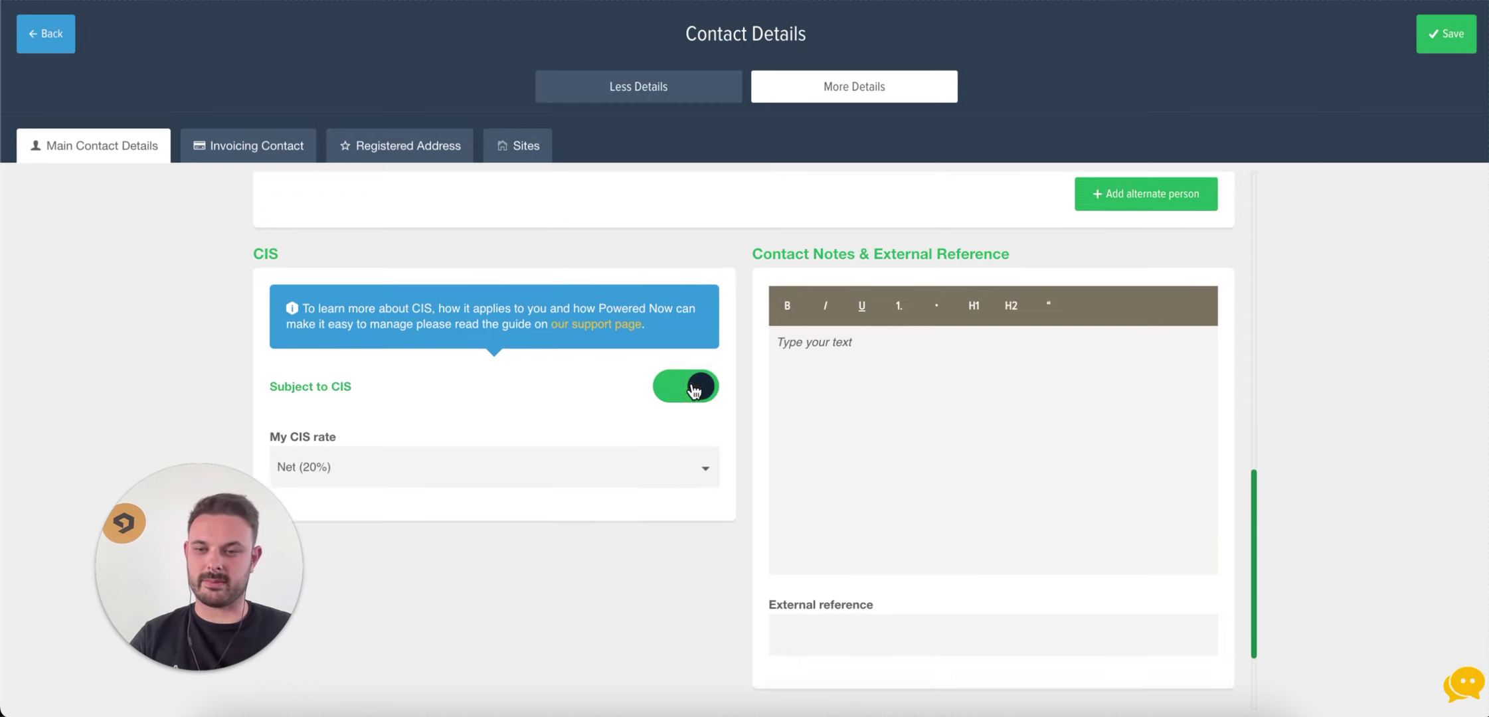
{"action": "left_click", "coordinate": [1446, 39]}
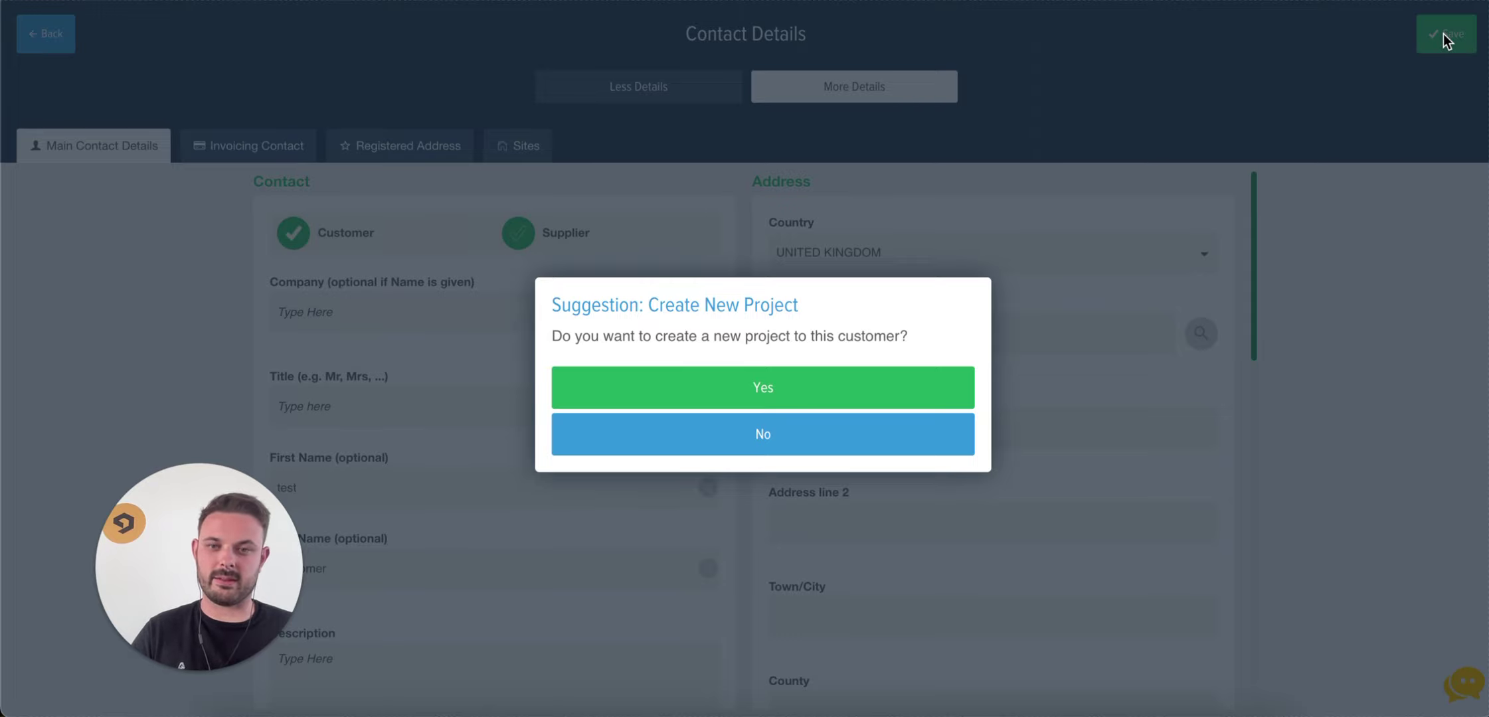
Create a project for the new customer with the default project name and start a pricing entry in it.
{"action": "left_click", "coordinate": [763, 392]}
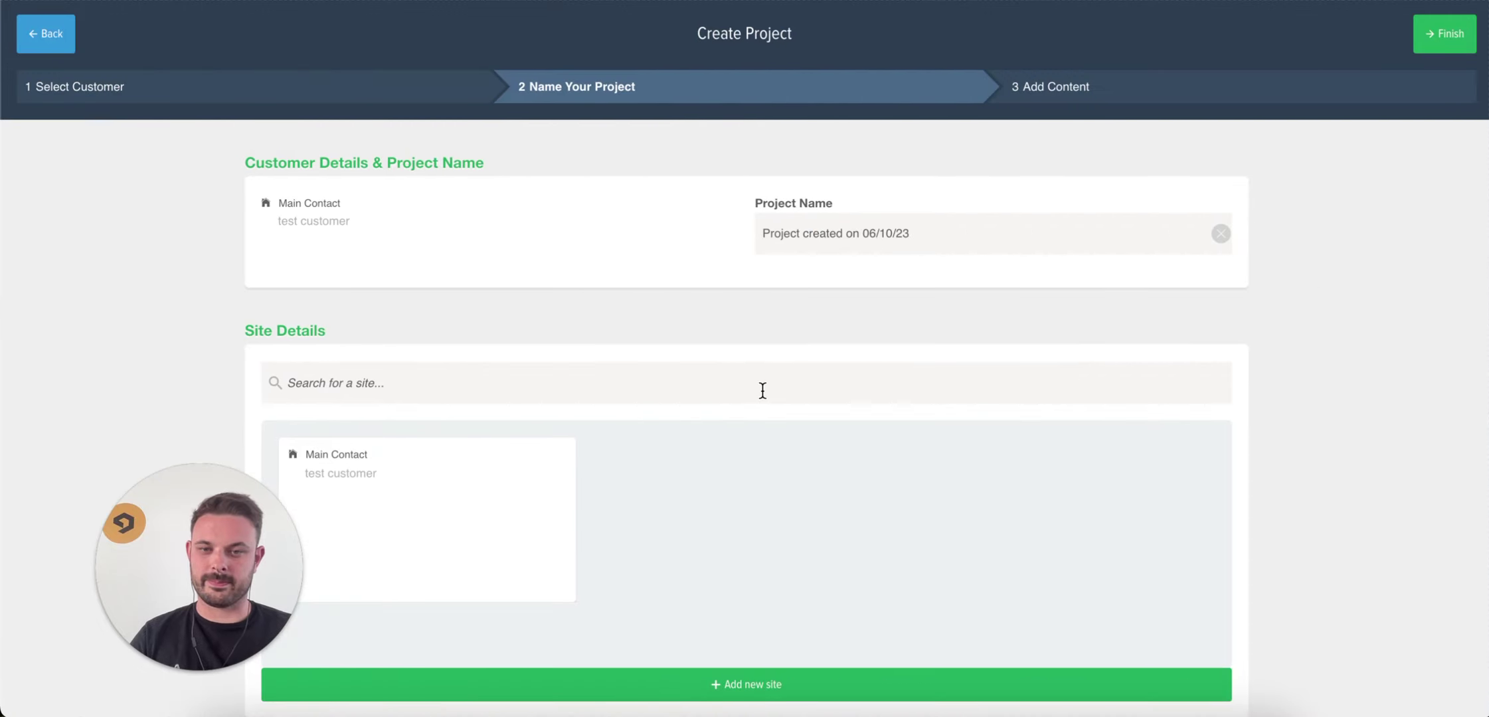
{"action": "left_click", "coordinate": [1454, 38]}
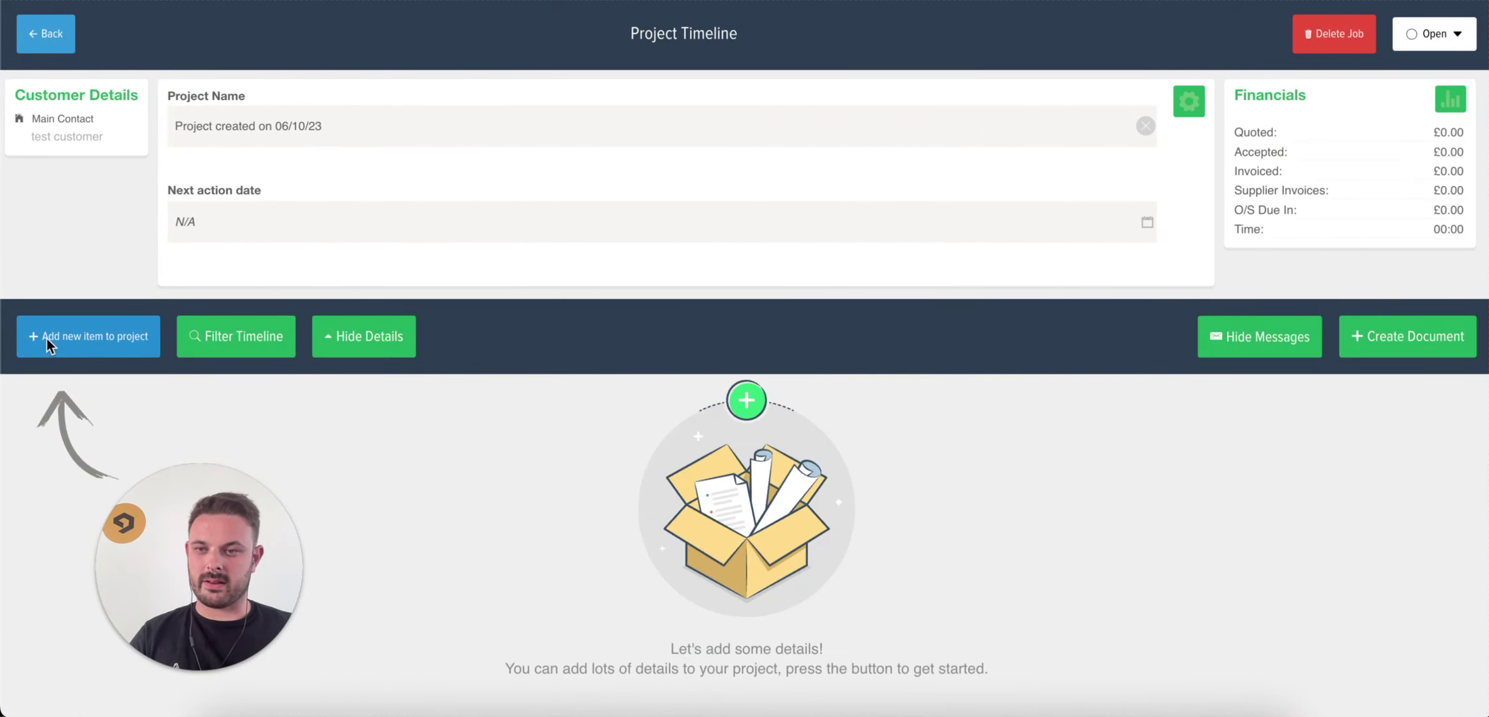
{"action": "left_click", "coordinate": [99, 350]}
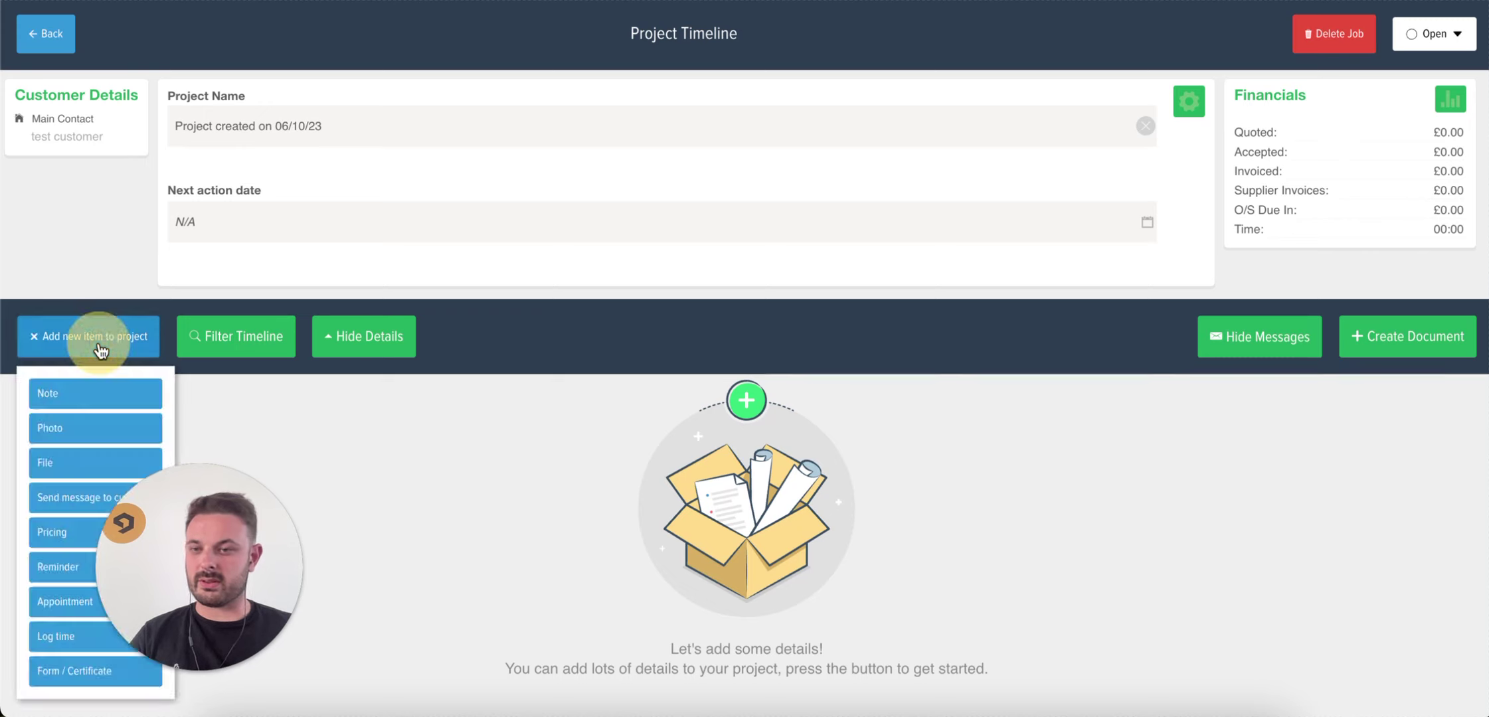
{"action": "left_click", "coordinate": [55, 535]}
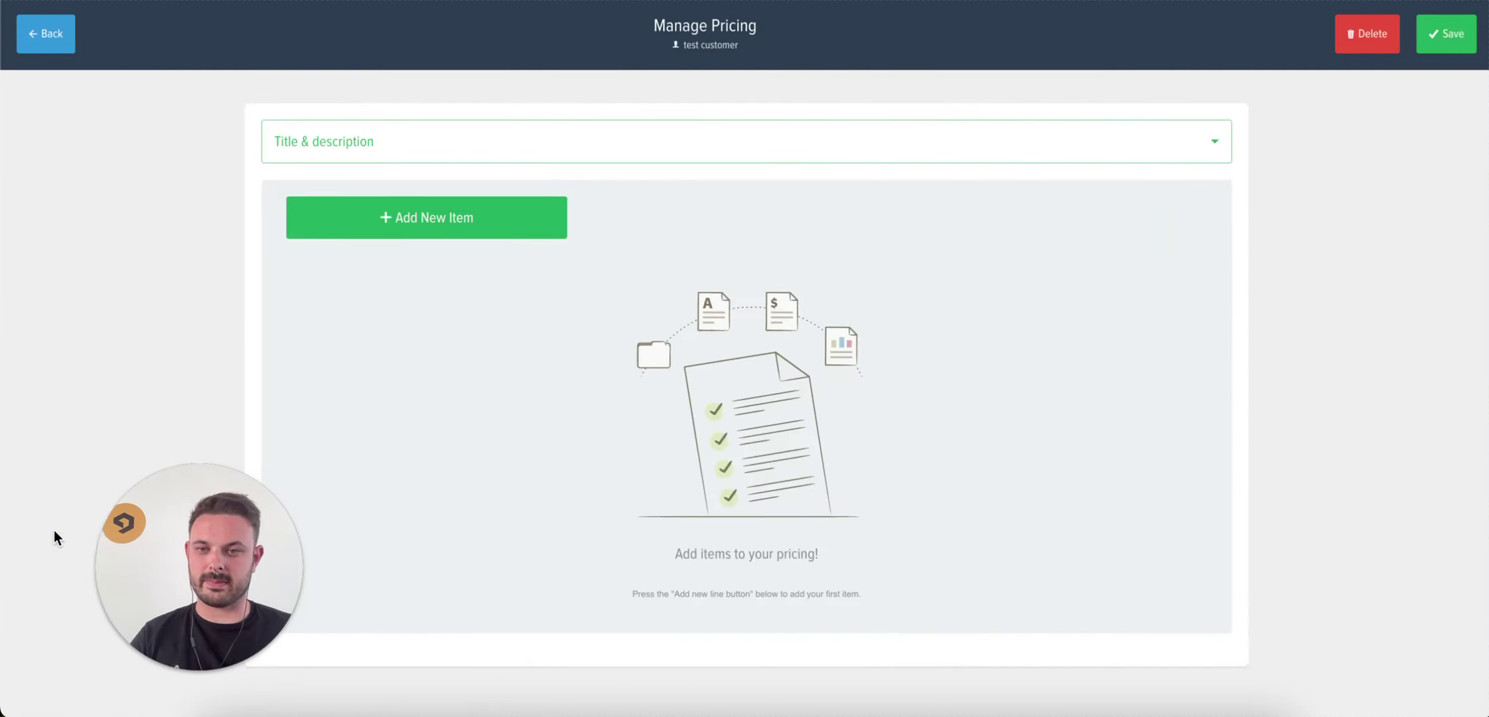
Add a priced item described as Labour with price £100, quantity 5 and the Labour product category, and save it.
{"action": "left_click", "coordinate": [428, 218]}
{"action": "left_click", "coordinate": [422, 224]}
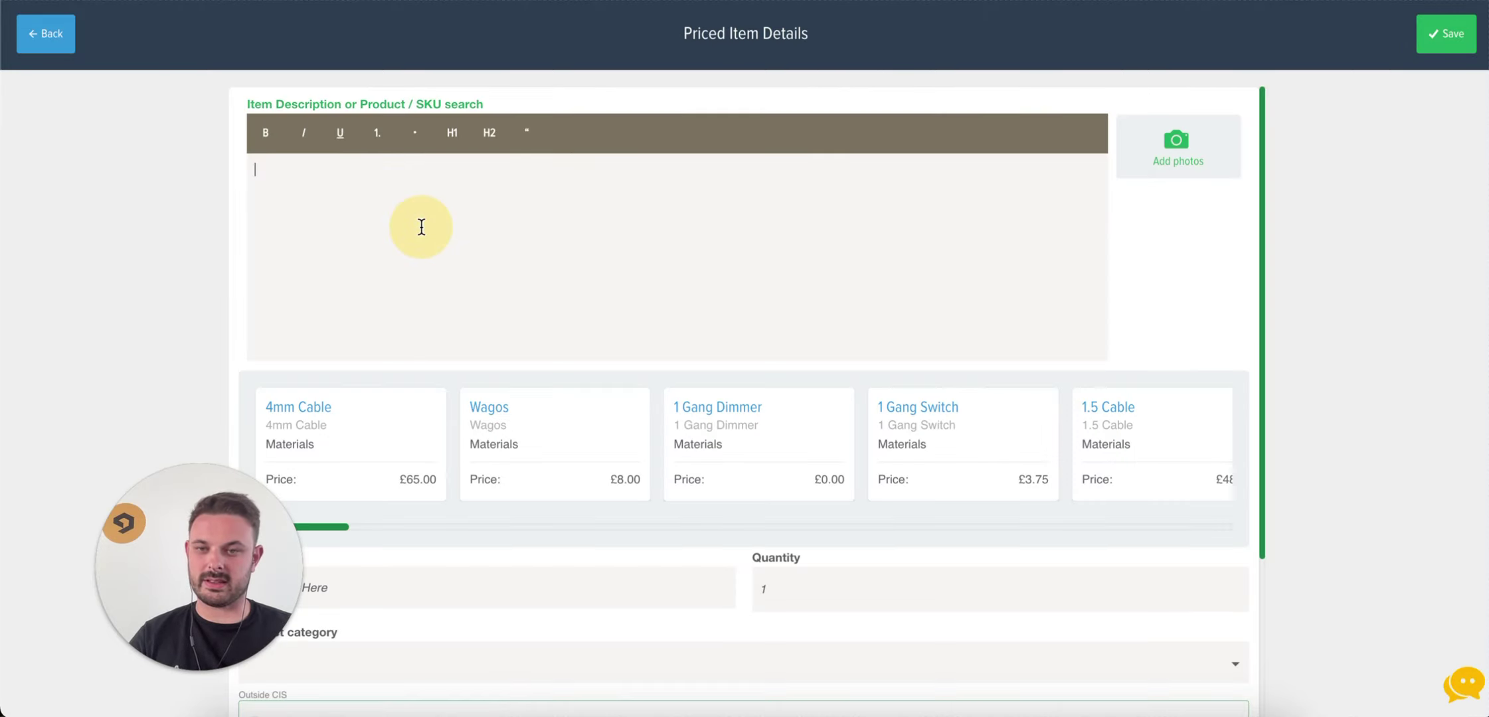
{"action": "type", "text": "Labour"}
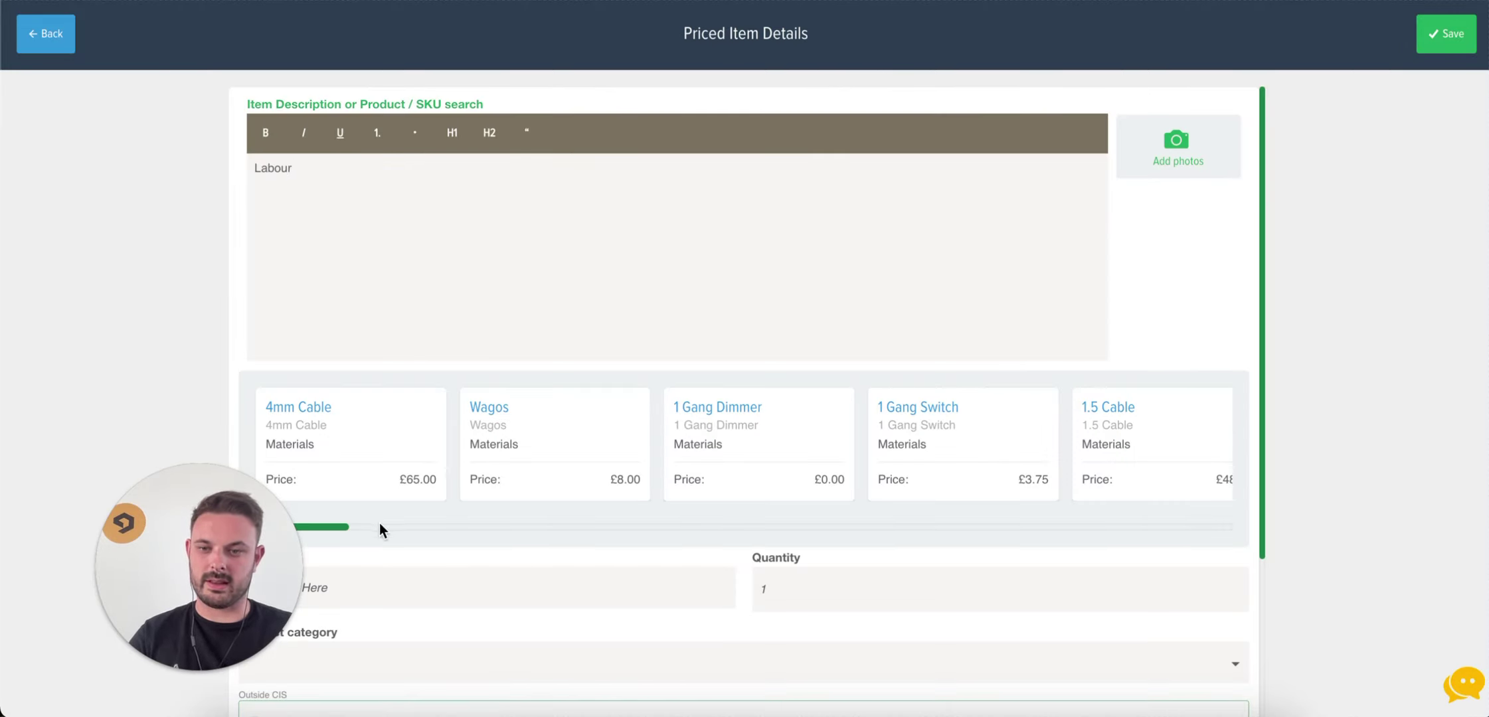
{"action": "left_click", "coordinate": [375, 581]}
{"action": "type", "text": "100"}
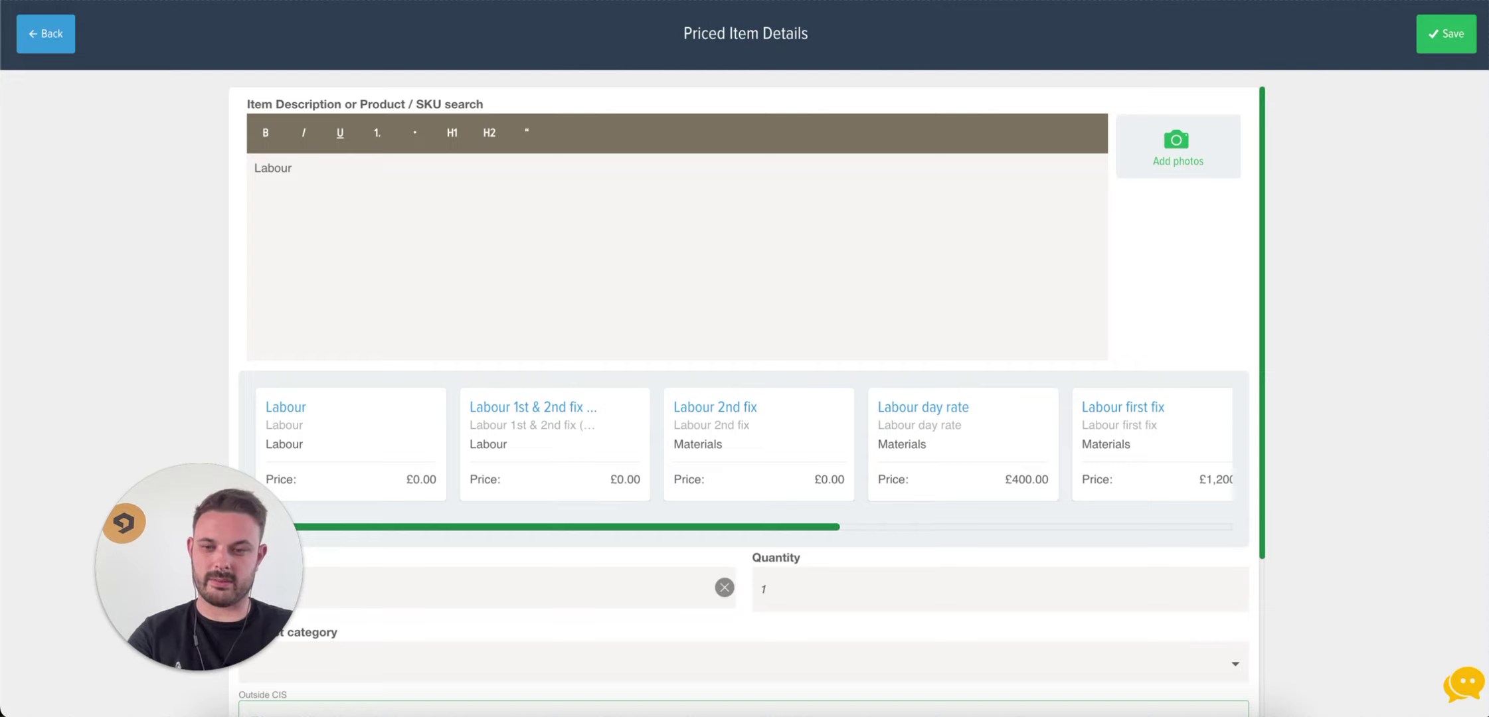
{"action": "left_click", "coordinate": [827, 590]}
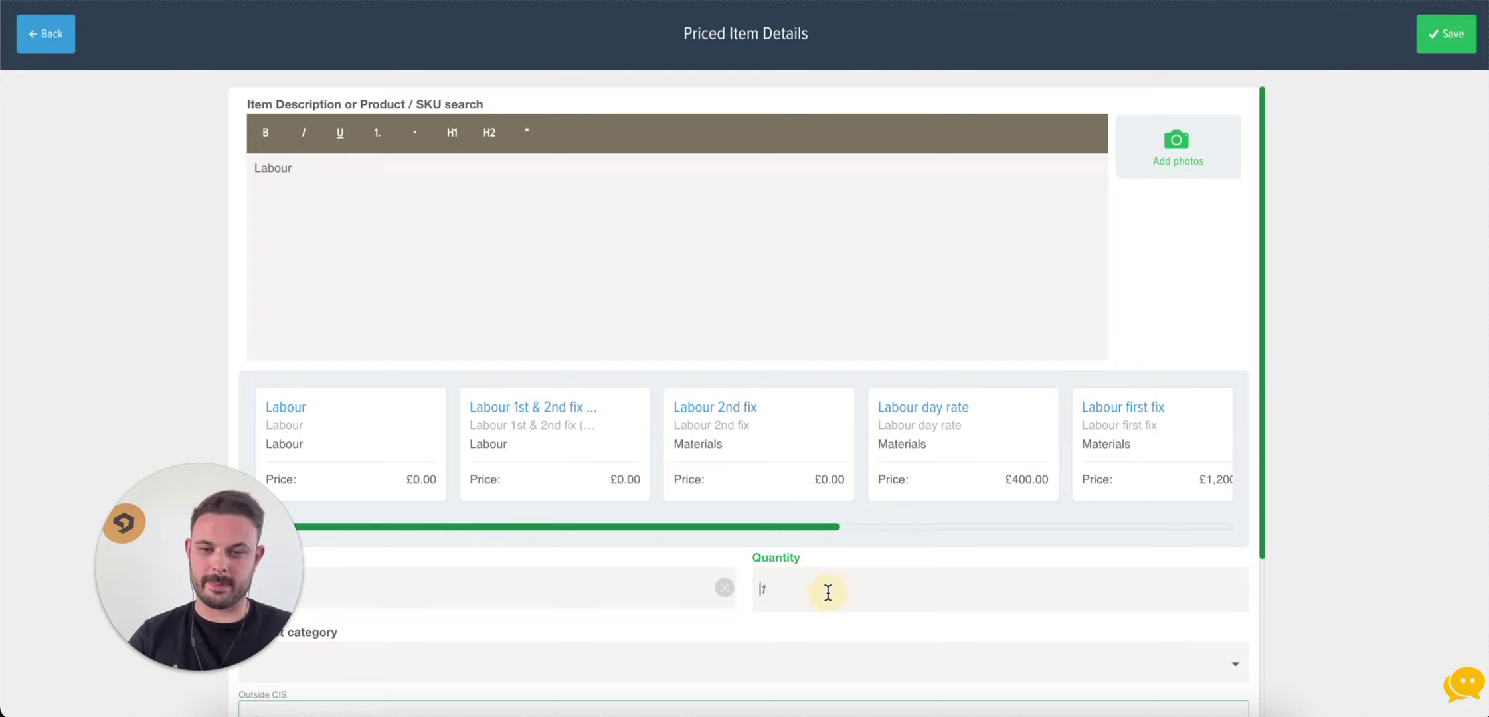
{"action": "type", "text": "5"}
{"action": "left_click", "coordinate": [604, 660]}
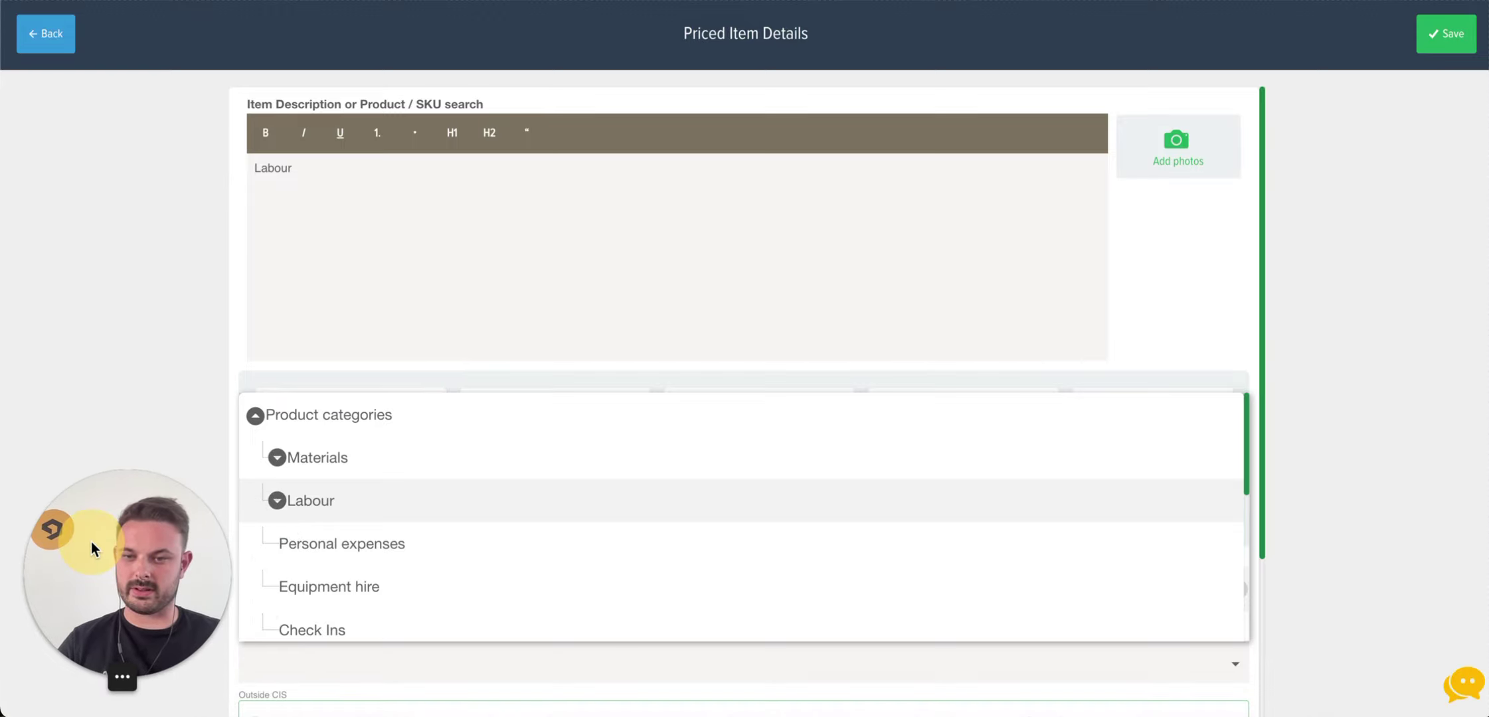
{"action": "left_click", "coordinate": [337, 502]}
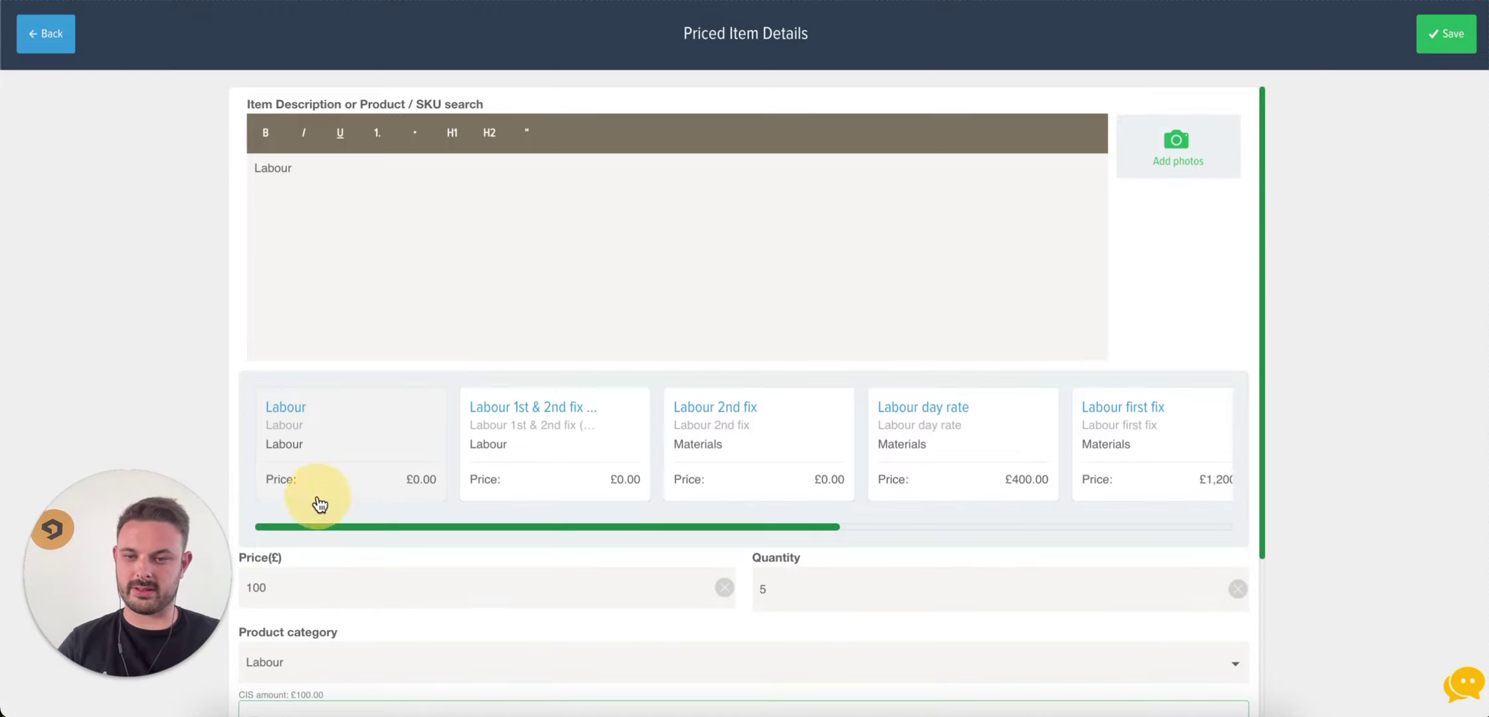
{"action": "scroll", "coordinate": [549, 571], "scroll_direction": "down", "scroll_amount": 2}
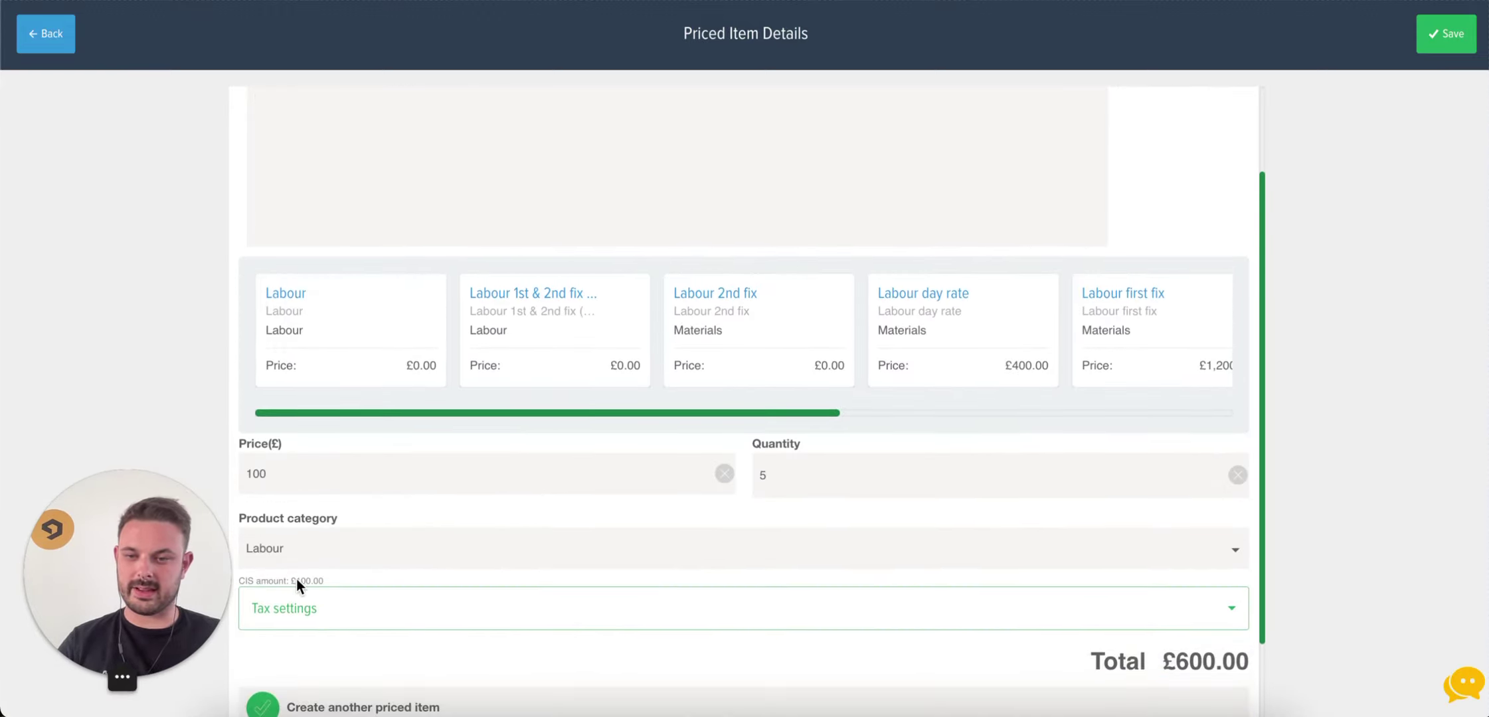
{"action": "left_click", "coordinate": [1446, 33]}
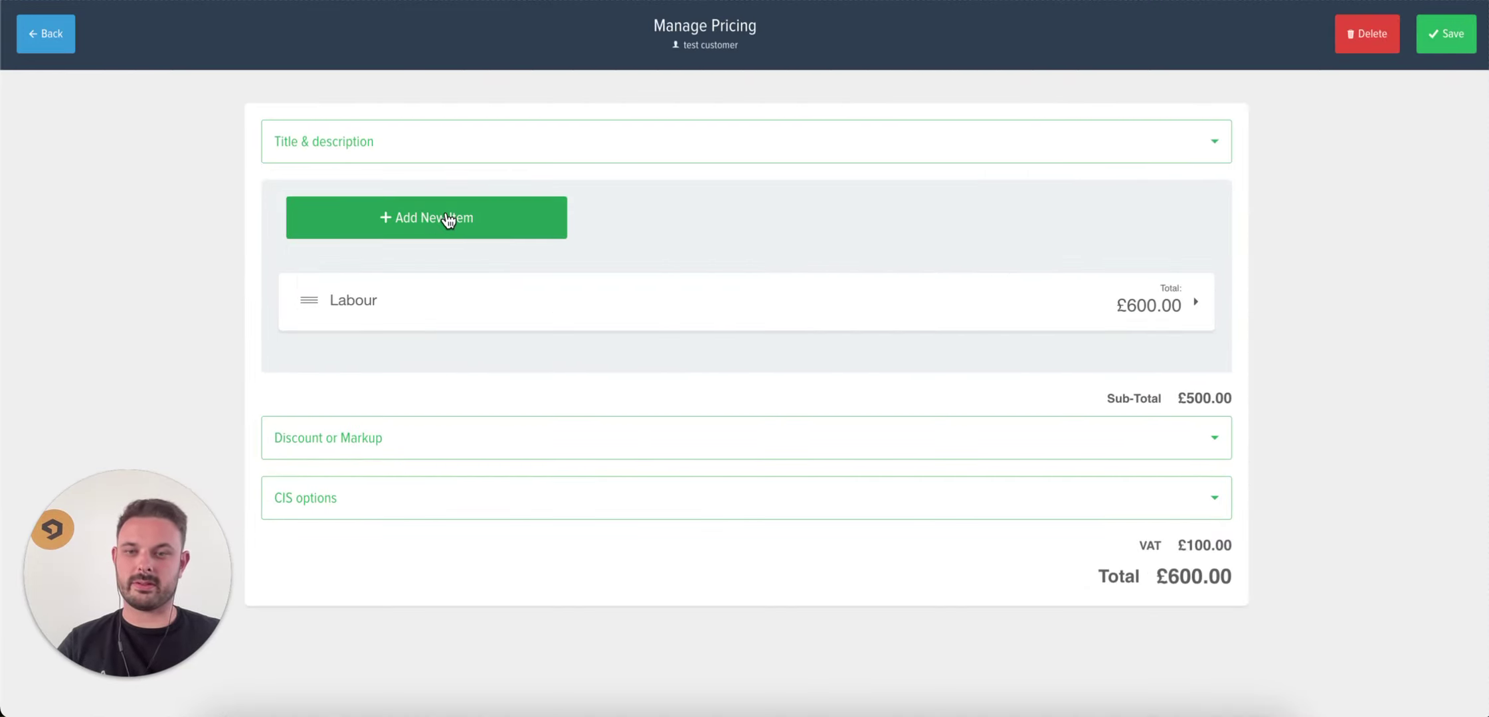
Add a second priced item described as Materials with price £300 and the Materials product category, and save it.
{"action": "left_click", "coordinate": [448, 219]}
{"action": "left_click", "coordinate": [427, 251]}
{"action": "type", "text": "Materi"}
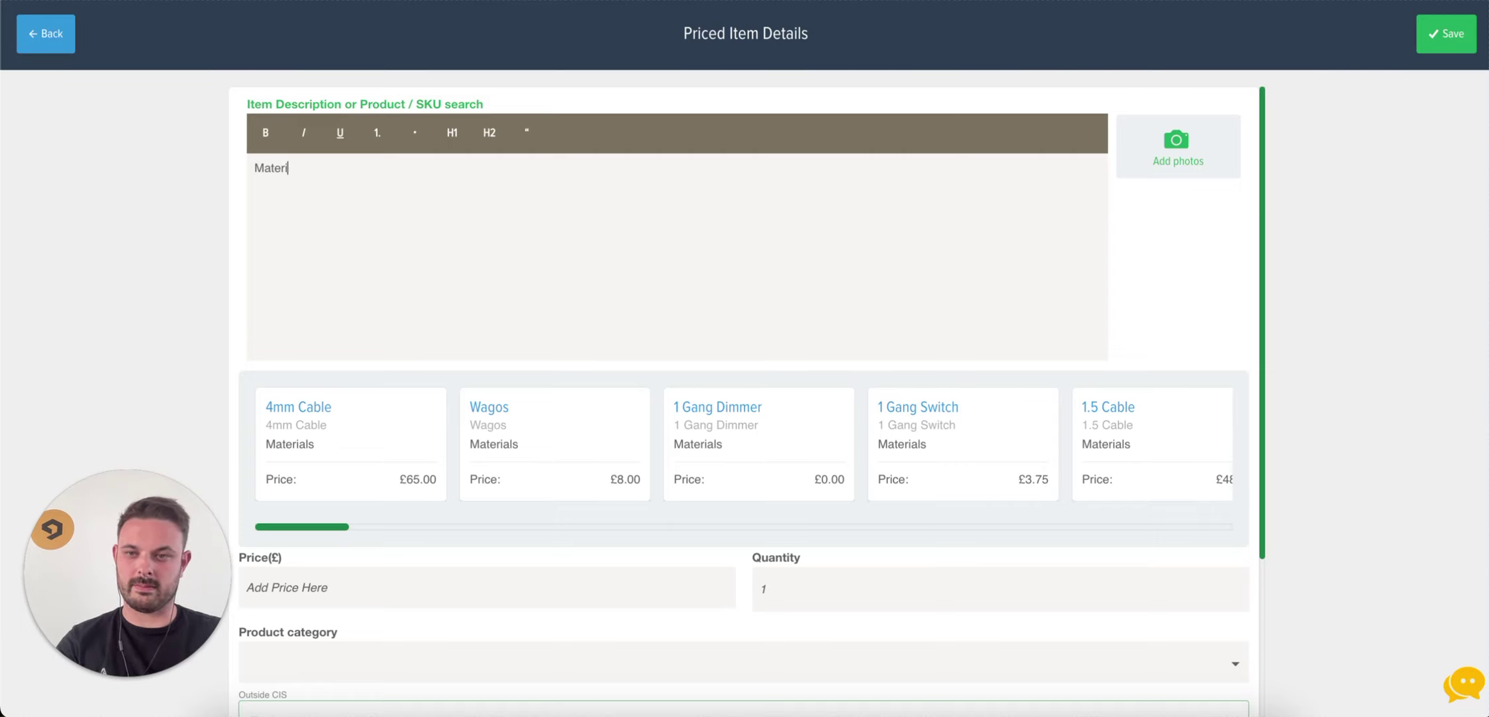
{"action": "type", "text": "als"}
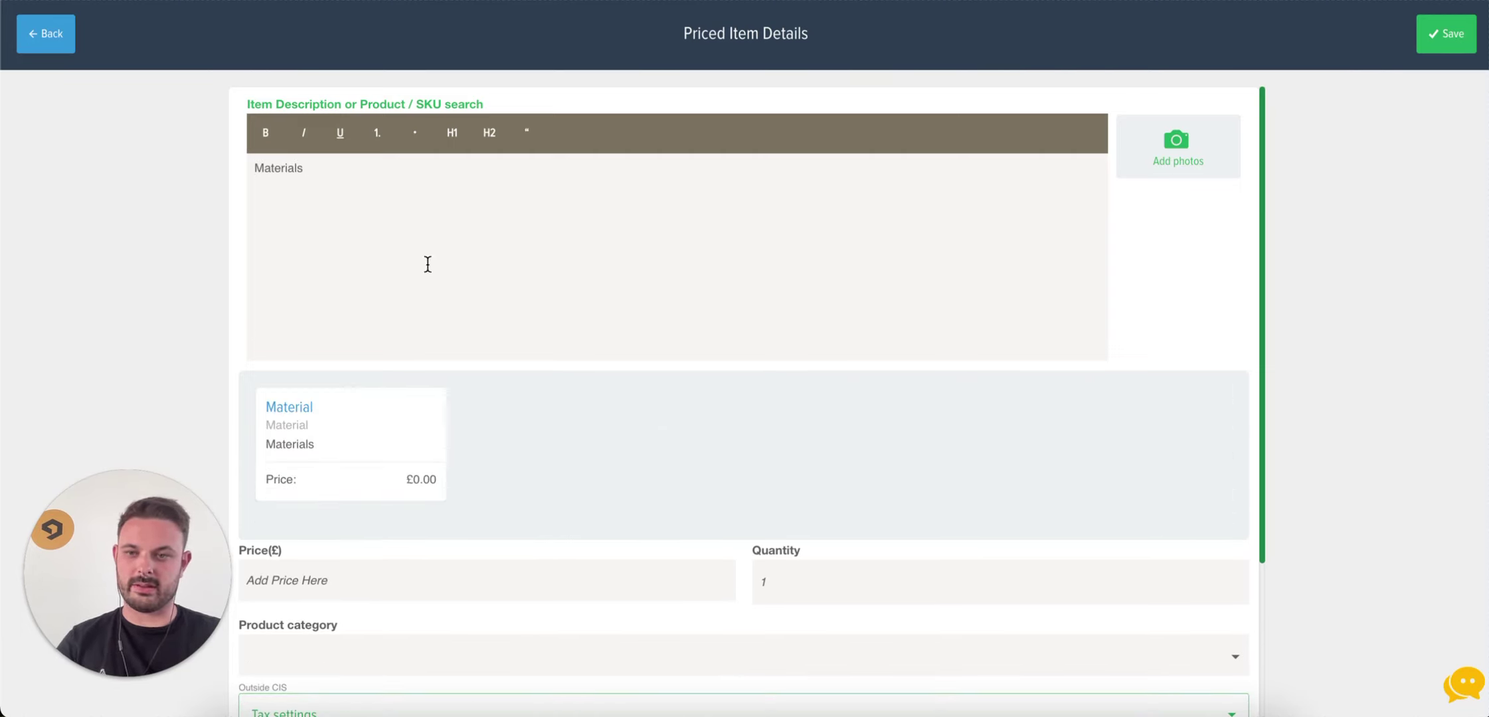
{"action": "left_click", "coordinate": [391, 572]}
{"action": "type", "text": "300"}
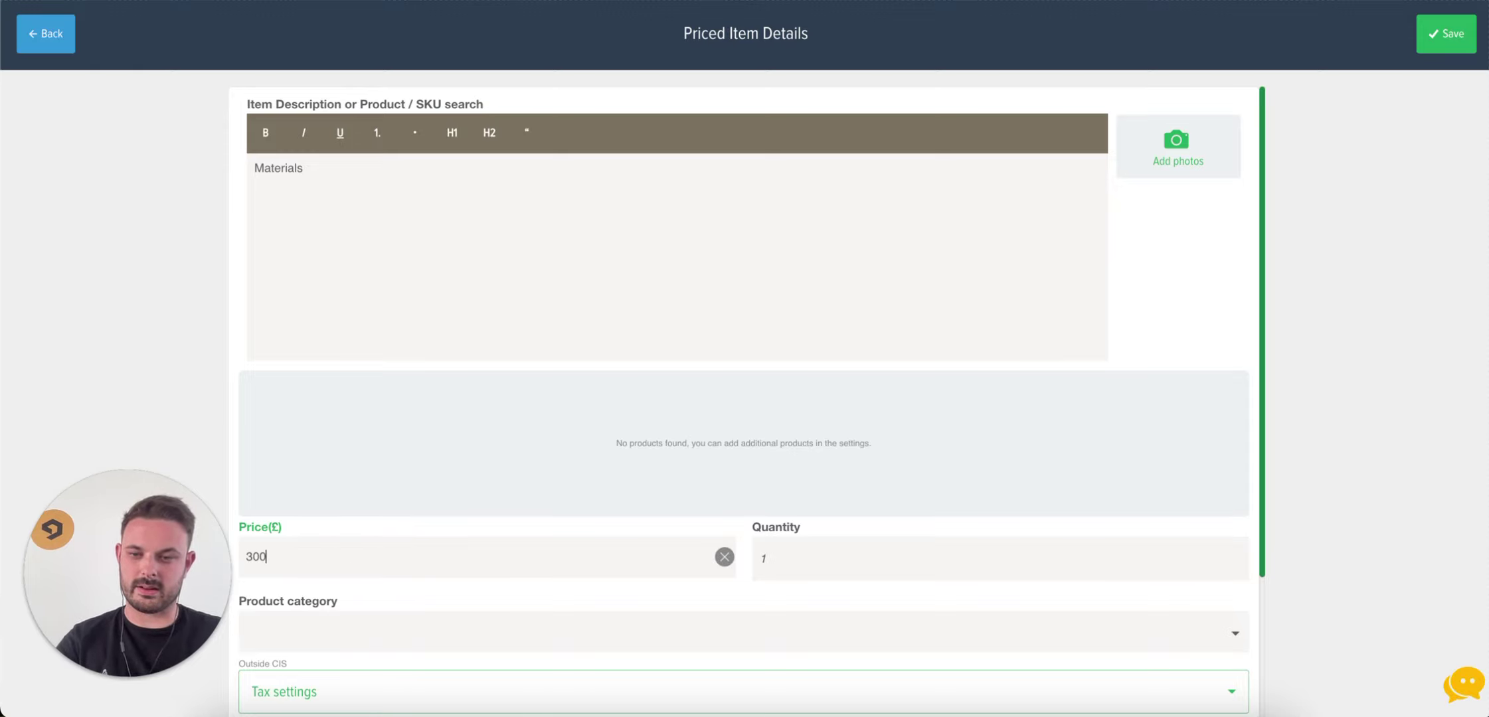
{"action": "left_click", "coordinate": [391, 641]}
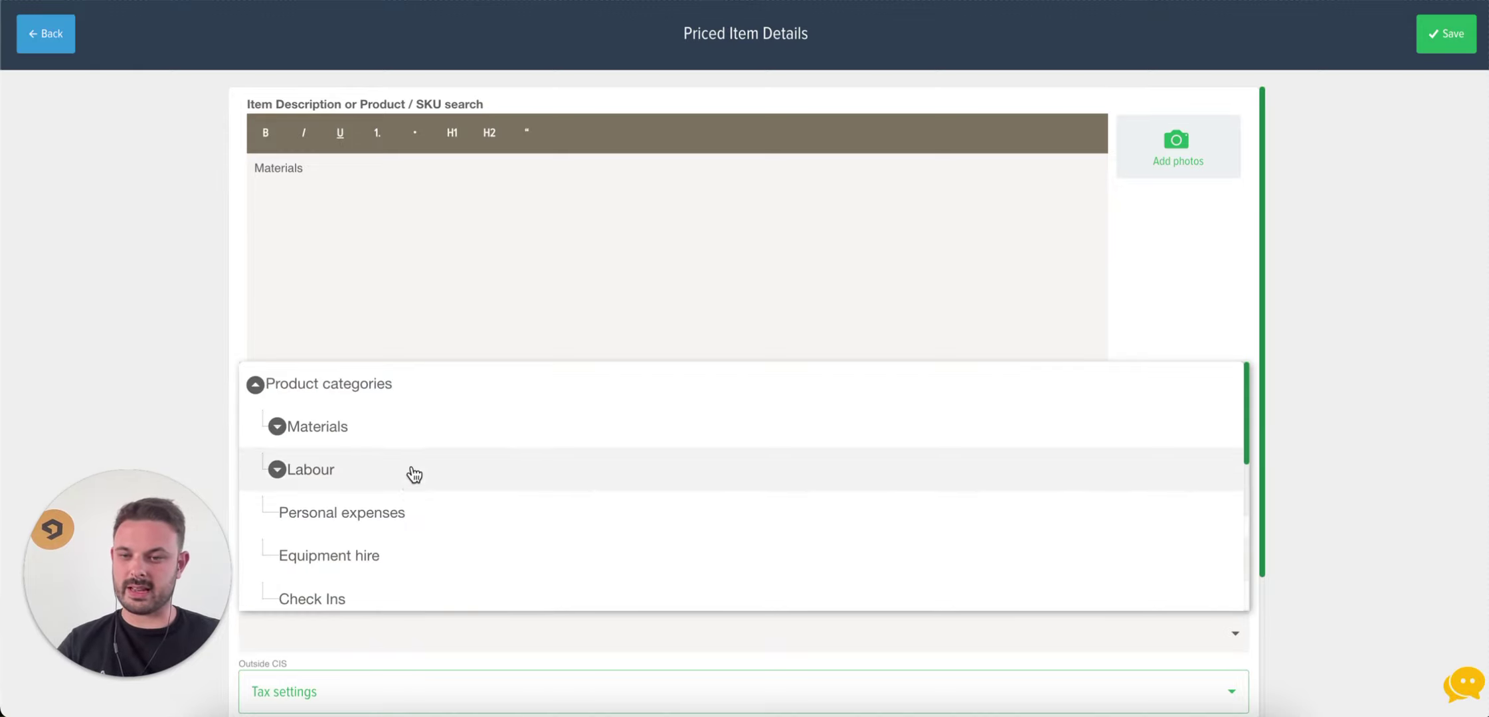
{"action": "left_click", "coordinate": [438, 428]}
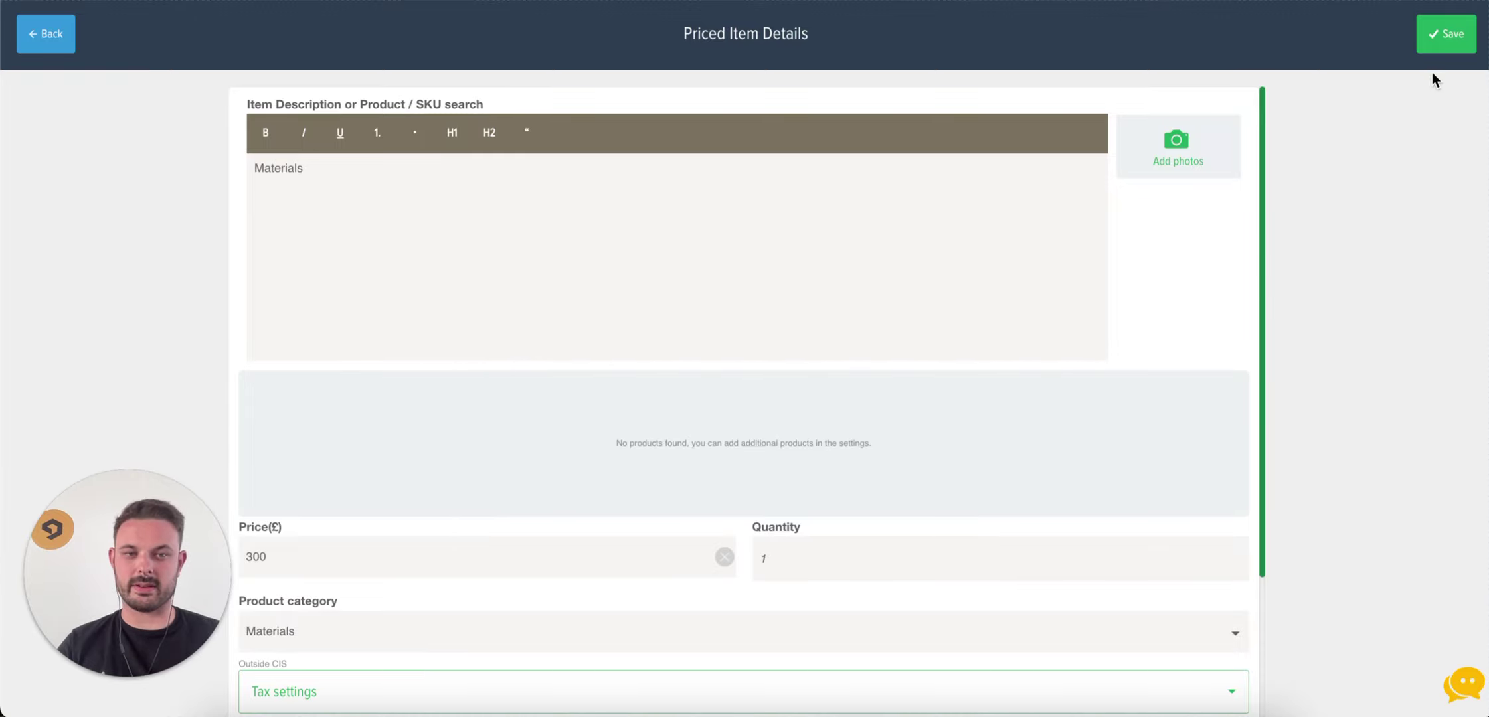
{"action": "left_click", "coordinate": [1443, 34]}
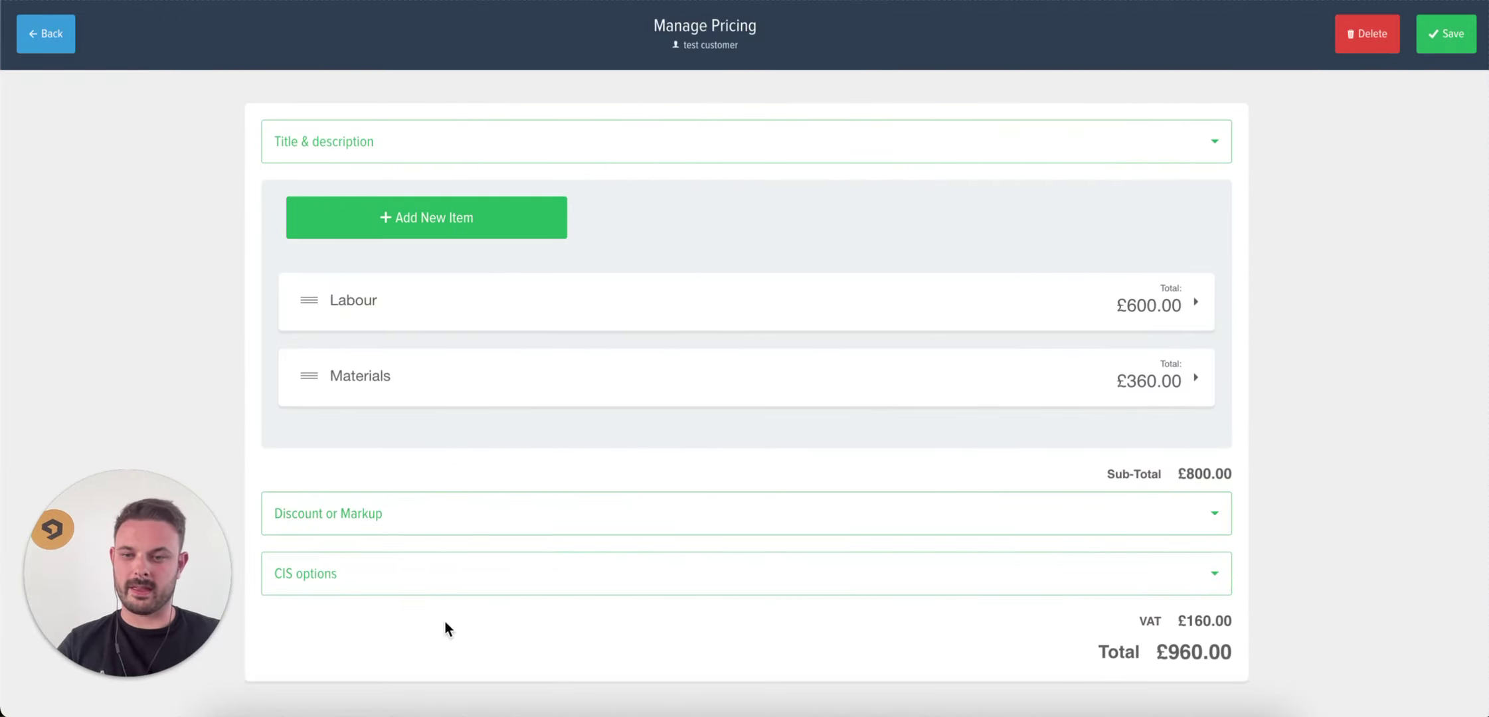
Check the CIS options of the pricing, including the CIS total, and save the pricing to the project.
{"action": "left_click", "coordinate": [762, 587]}
{"action": "scroll", "coordinate": [757, 586], "scroll_direction": "down", "scroll_amount": 4}
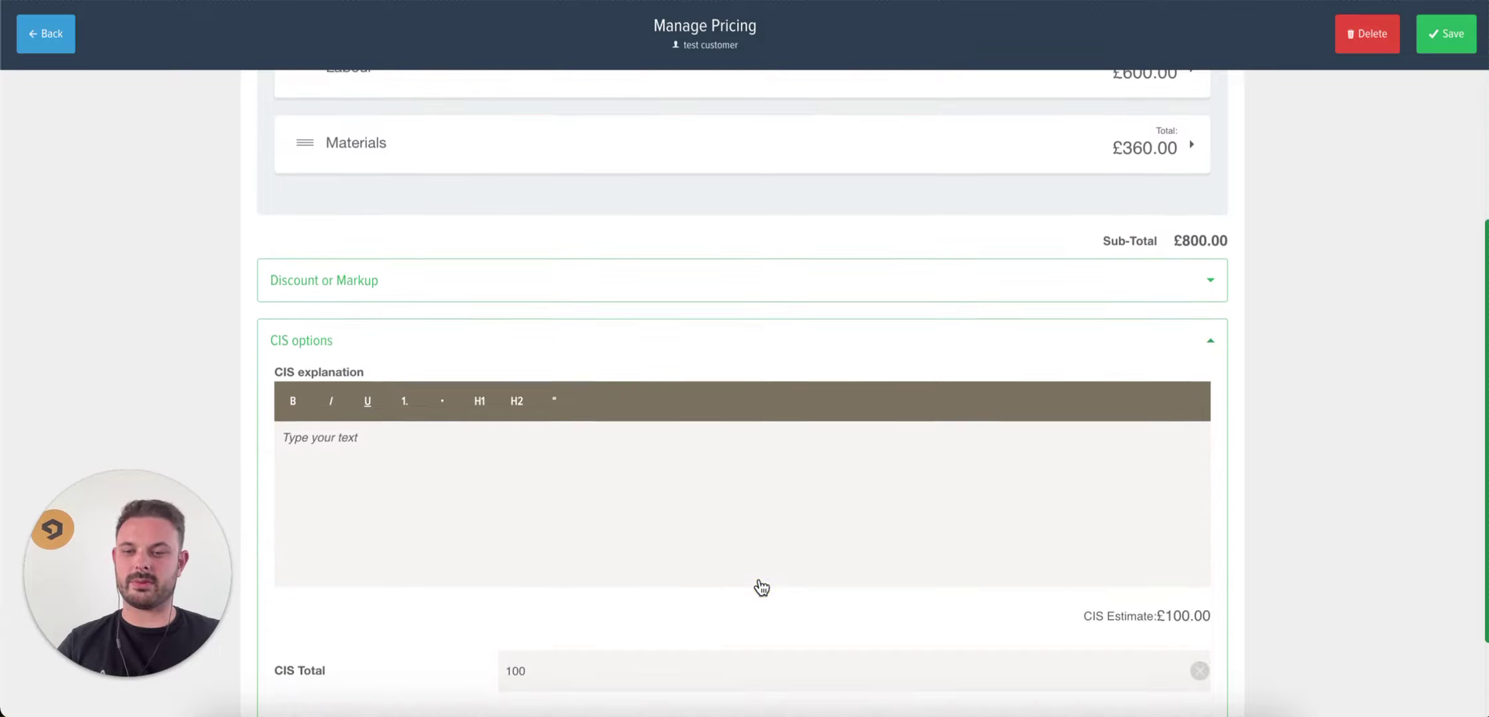
{"action": "scroll", "coordinate": [483, 450], "scroll_direction": "down", "scroll_amount": 1}
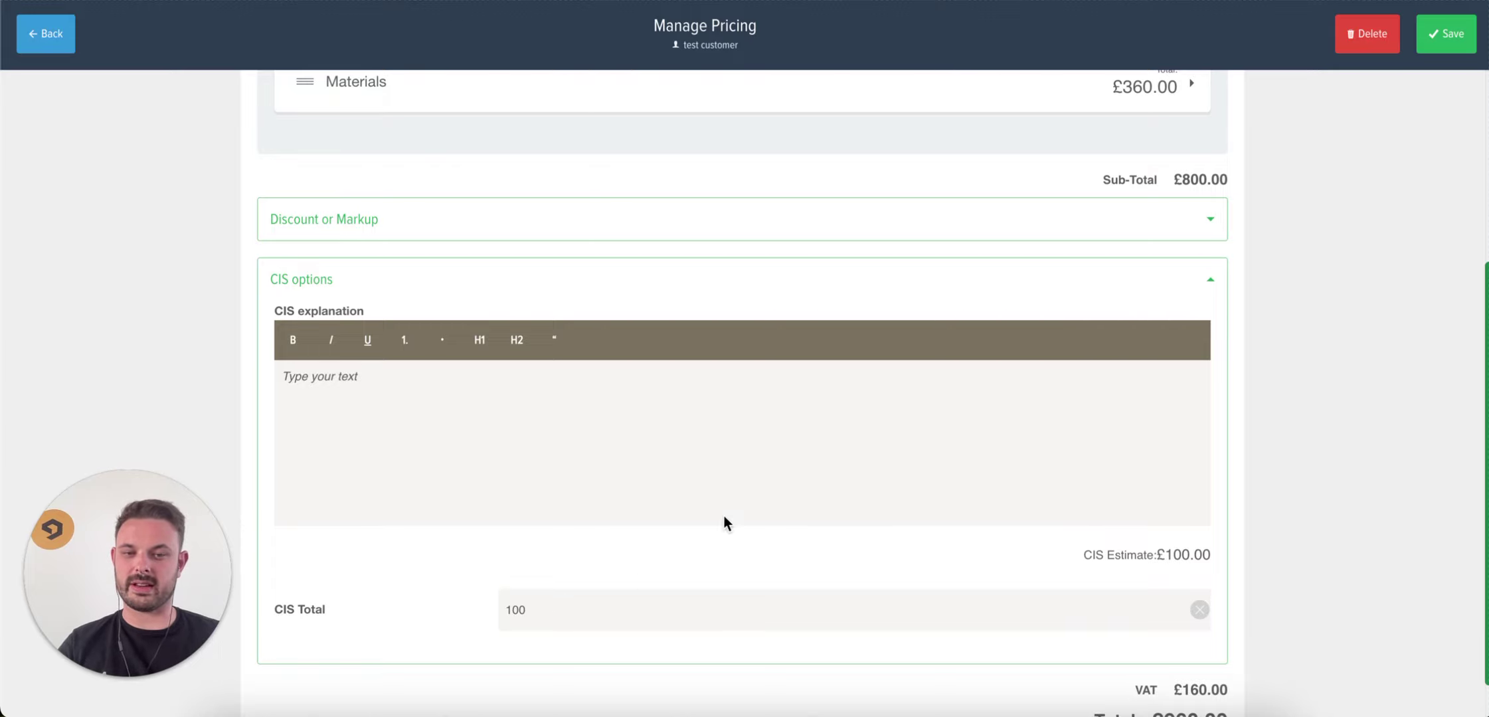
{"action": "left_click", "coordinate": [1453, 48]}
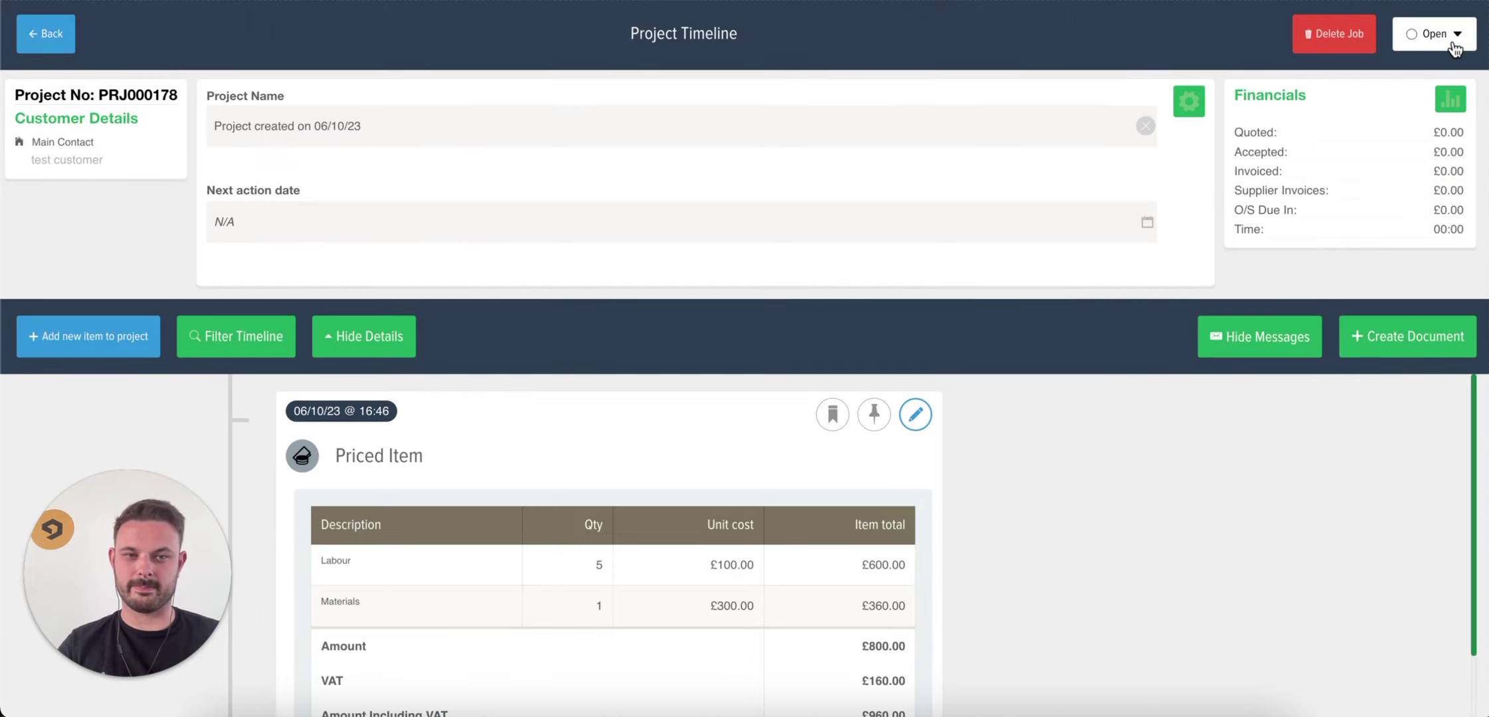
Start a new invoice from the project's priced item containing the Labour and Materials lines.
{"action": "left_click", "coordinate": [1386, 344]}
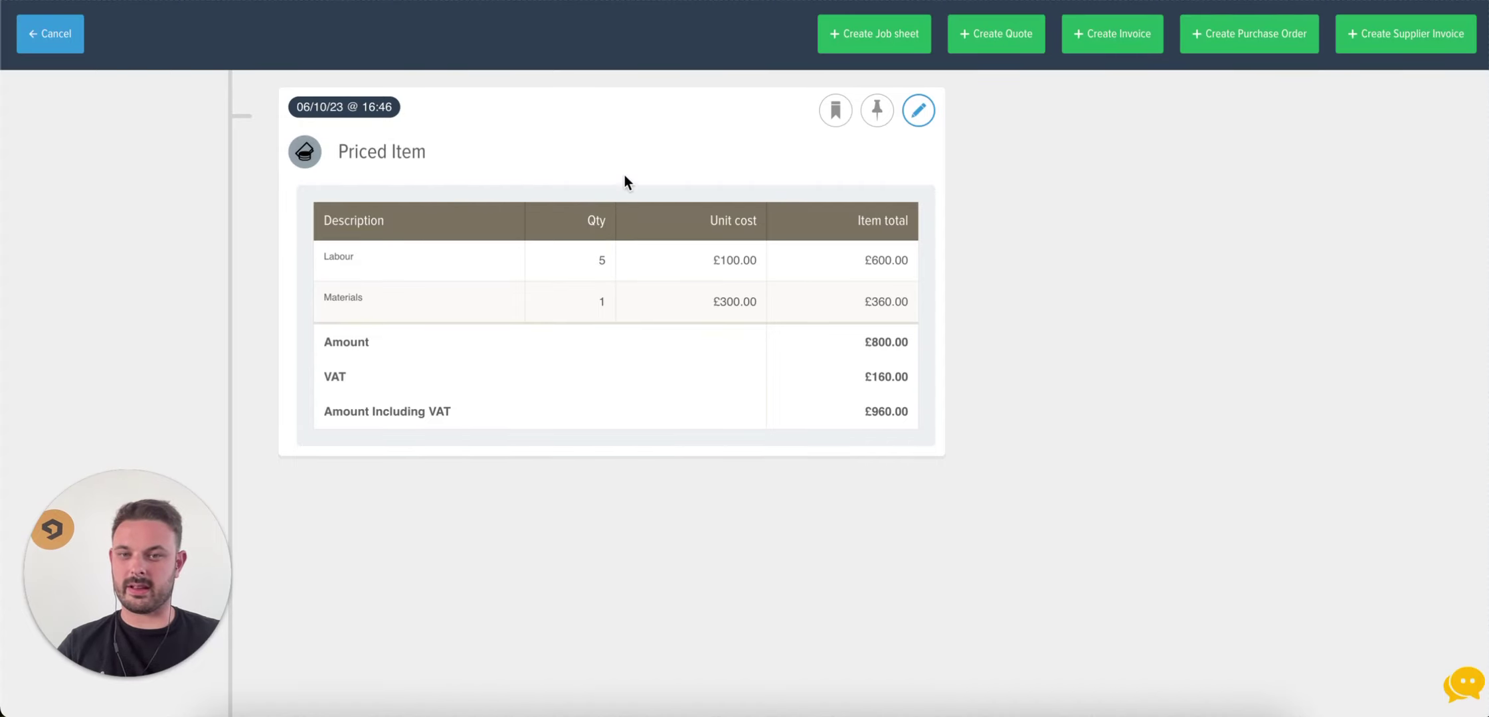
{"action": "left_click", "coordinate": [617, 123]}
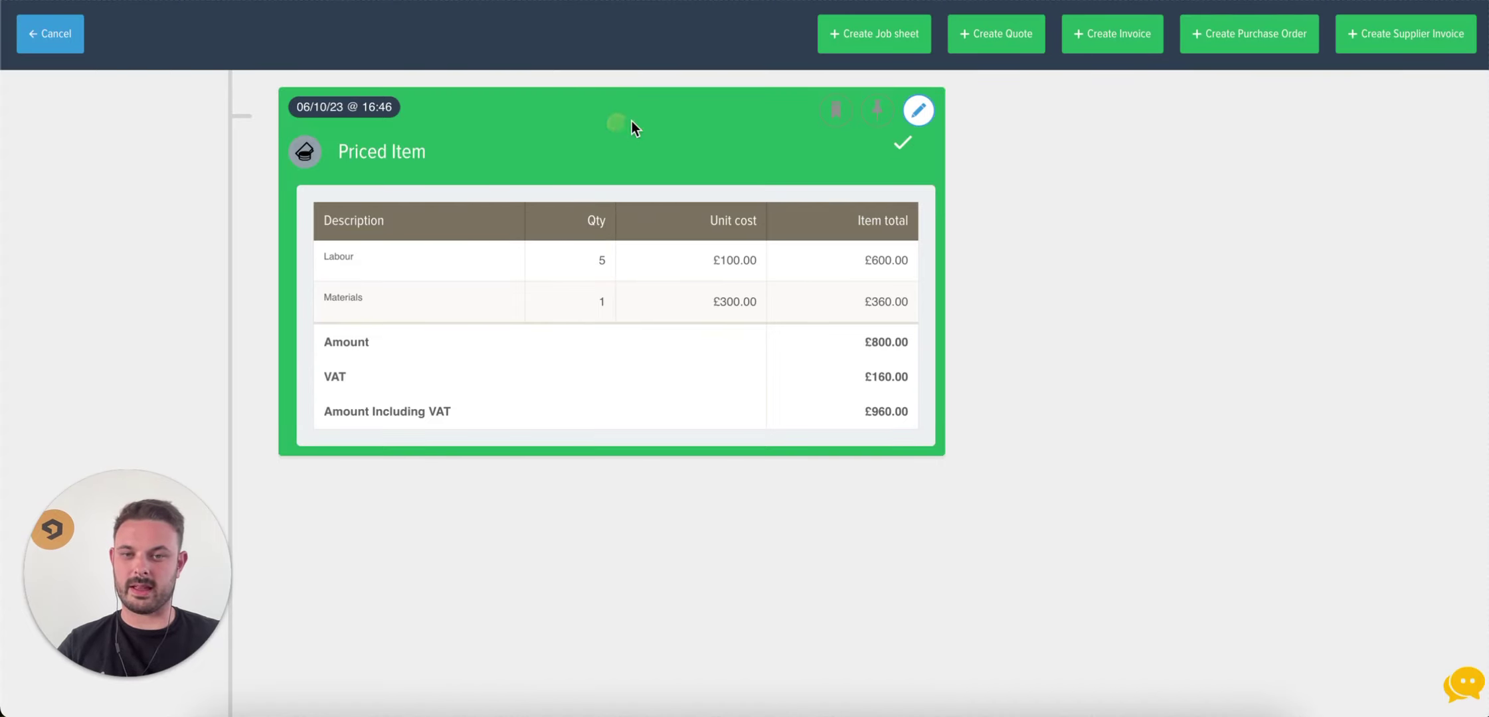
{"action": "left_click", "coordinate": [1117, 44]}
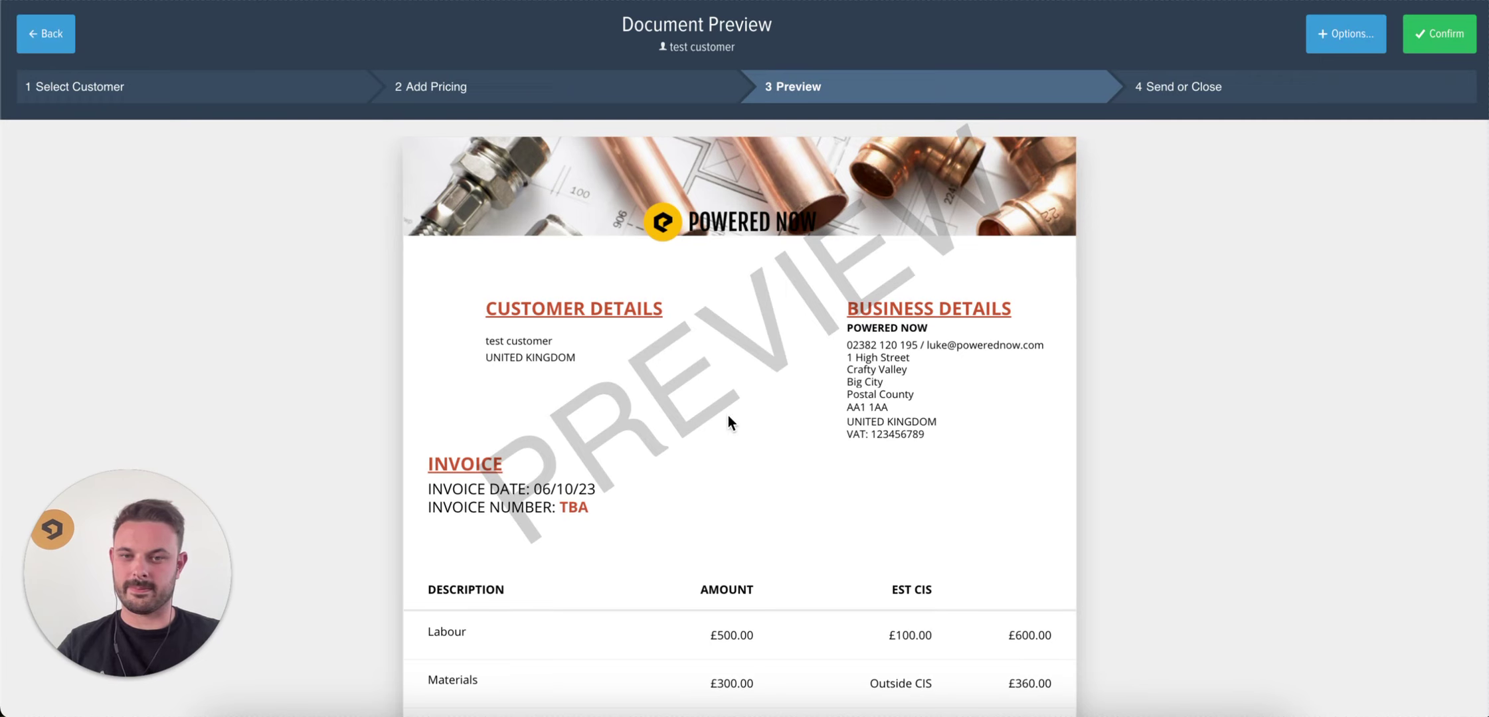
Review the CIS column, totals and footer details in the invoice preview, and confirm the invoice to raise it.
{"action": "scroll", "coordinate": [727, 416], "scroll_direction": "down", "scroll_amount": 3}
{"action": "scroll", "coordinate": [728, 415], "scroll_direction": "down", "scroll_amount": 1}
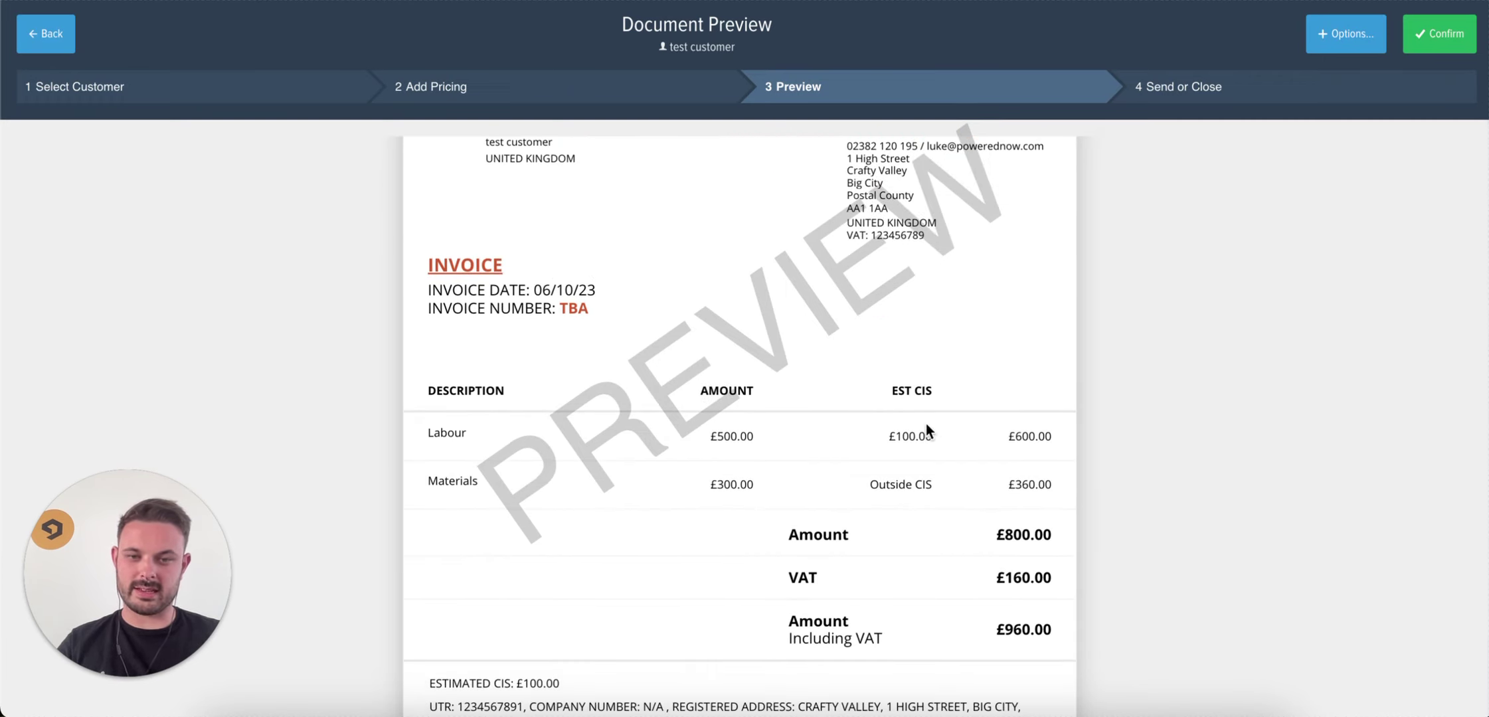
{"action": "scroll", "coordinate": [914, 435], "scroll_direction": "down", "scroll_amount": 3}
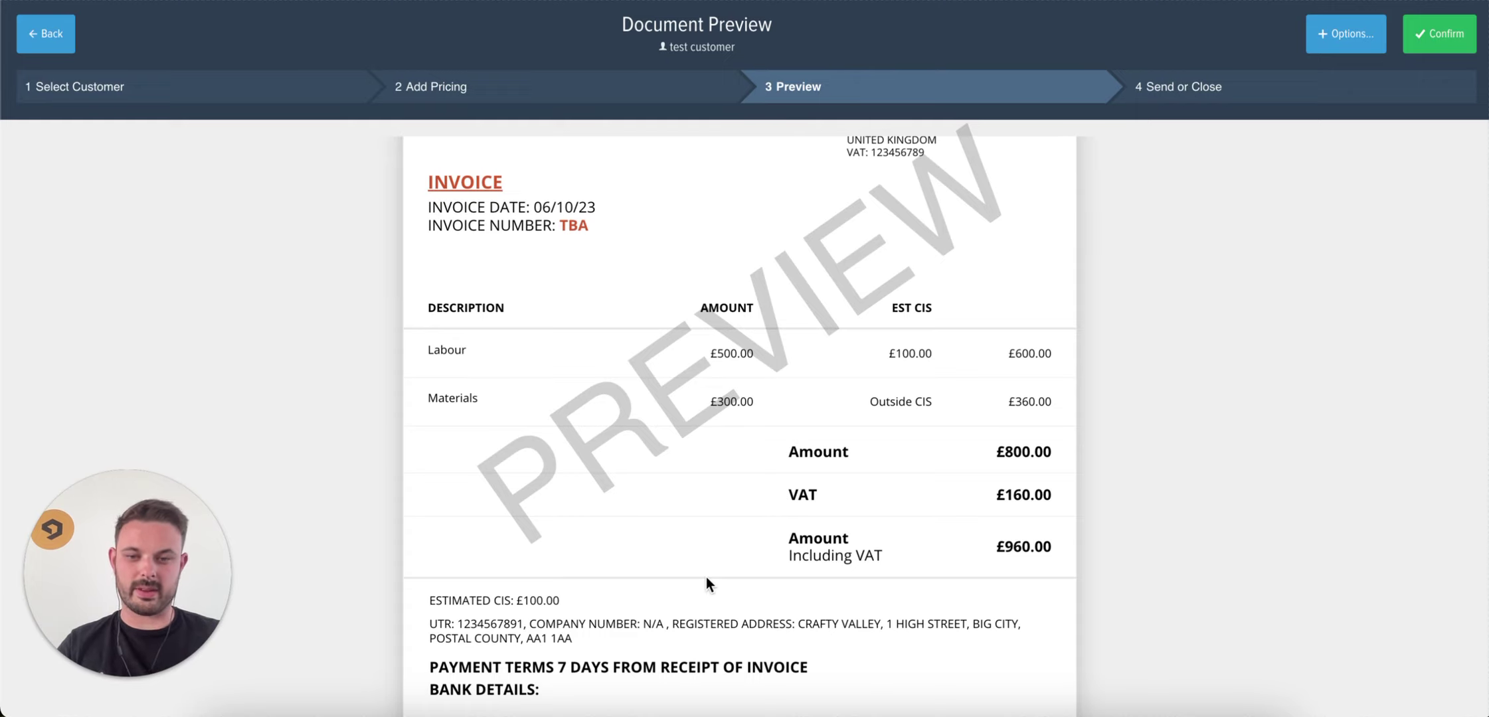
{"action": "left_click", "coordinate": [1427, 46]}
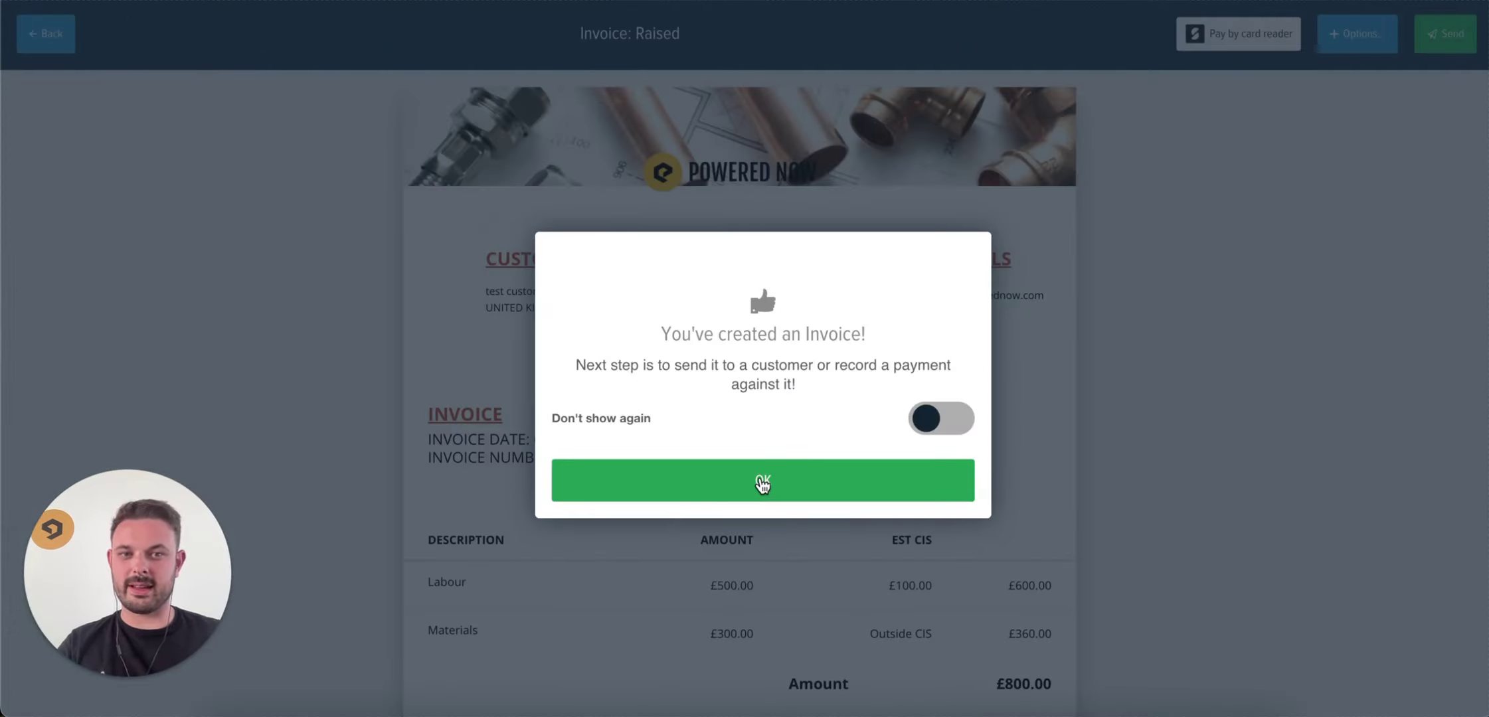
{"action": "left_click", "coordinate": [763, 482]}
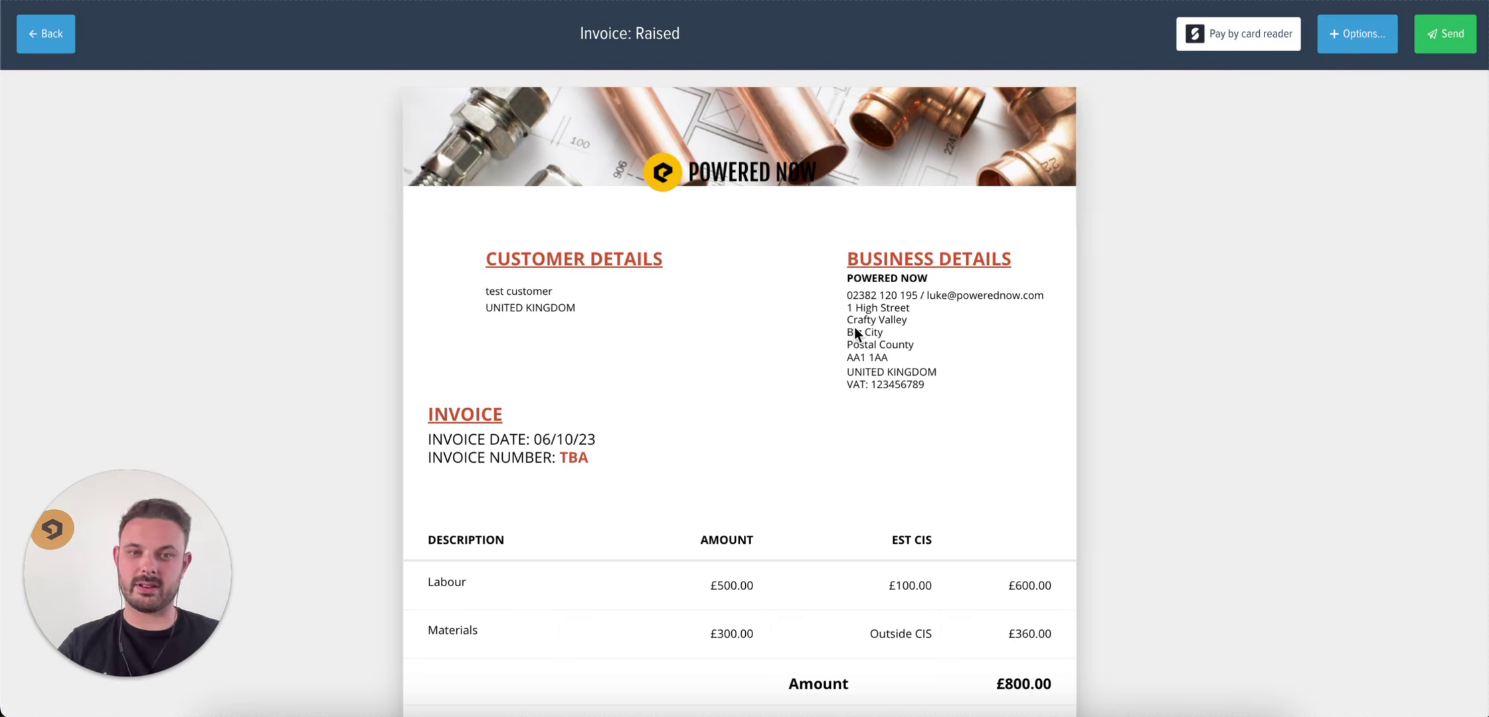
Record a payment on the invoice with amount 860 and deducted CIS 100, dated 06-10-2023, and decline to close the project.
{"action": "left_click", "coordinate": [1362, 47]}
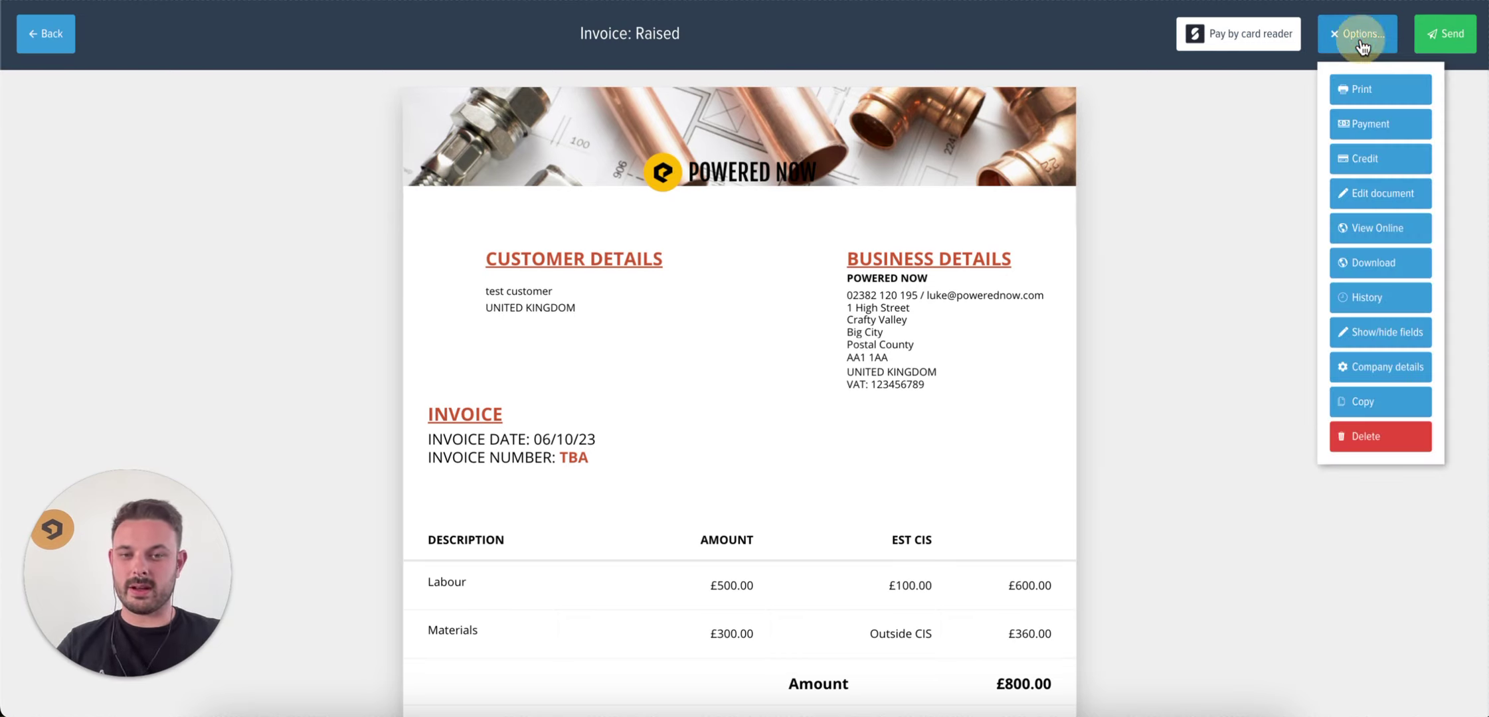
{"action": "left_click", "coordinate": [1363, 132]}
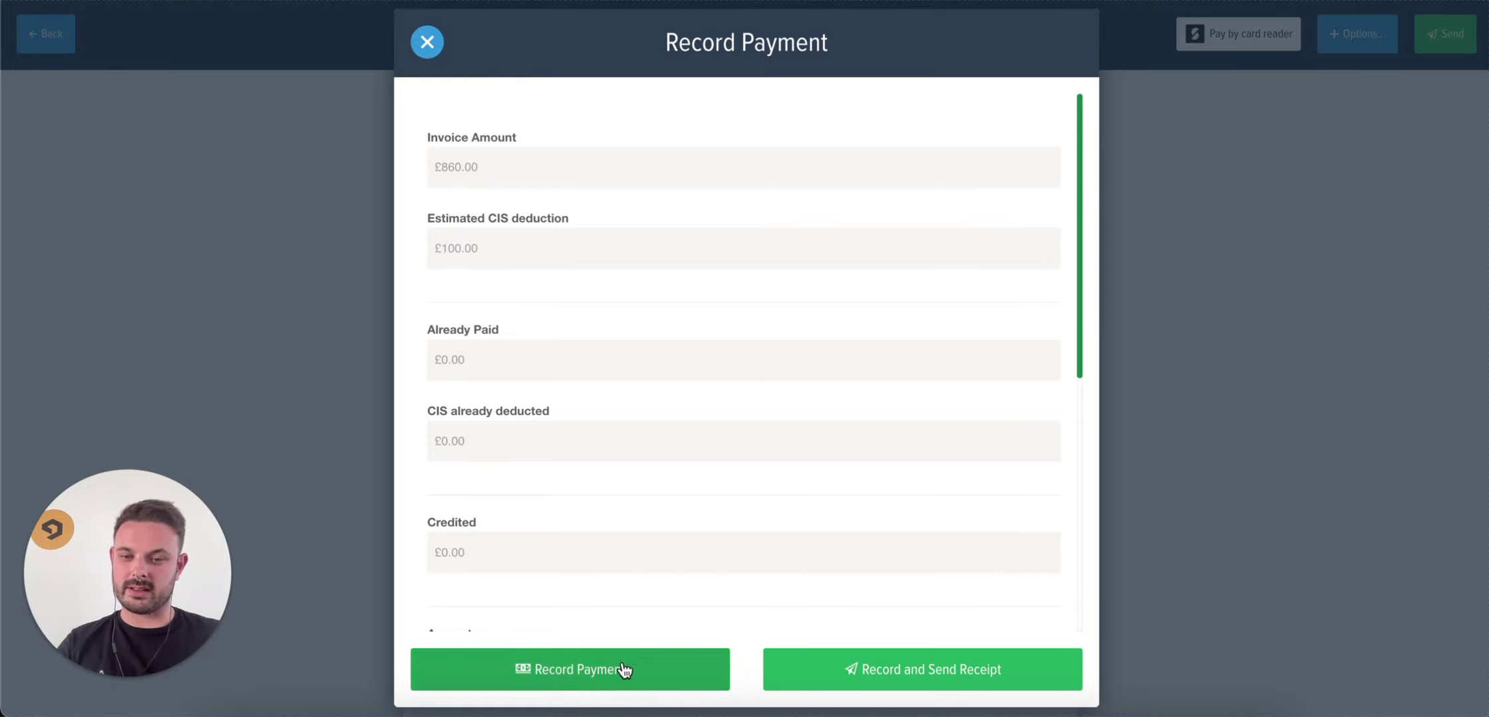
{"action": "scroll", "coordinate": [630, 367], "scroll_direction": "down", "scroll_amount": 5}
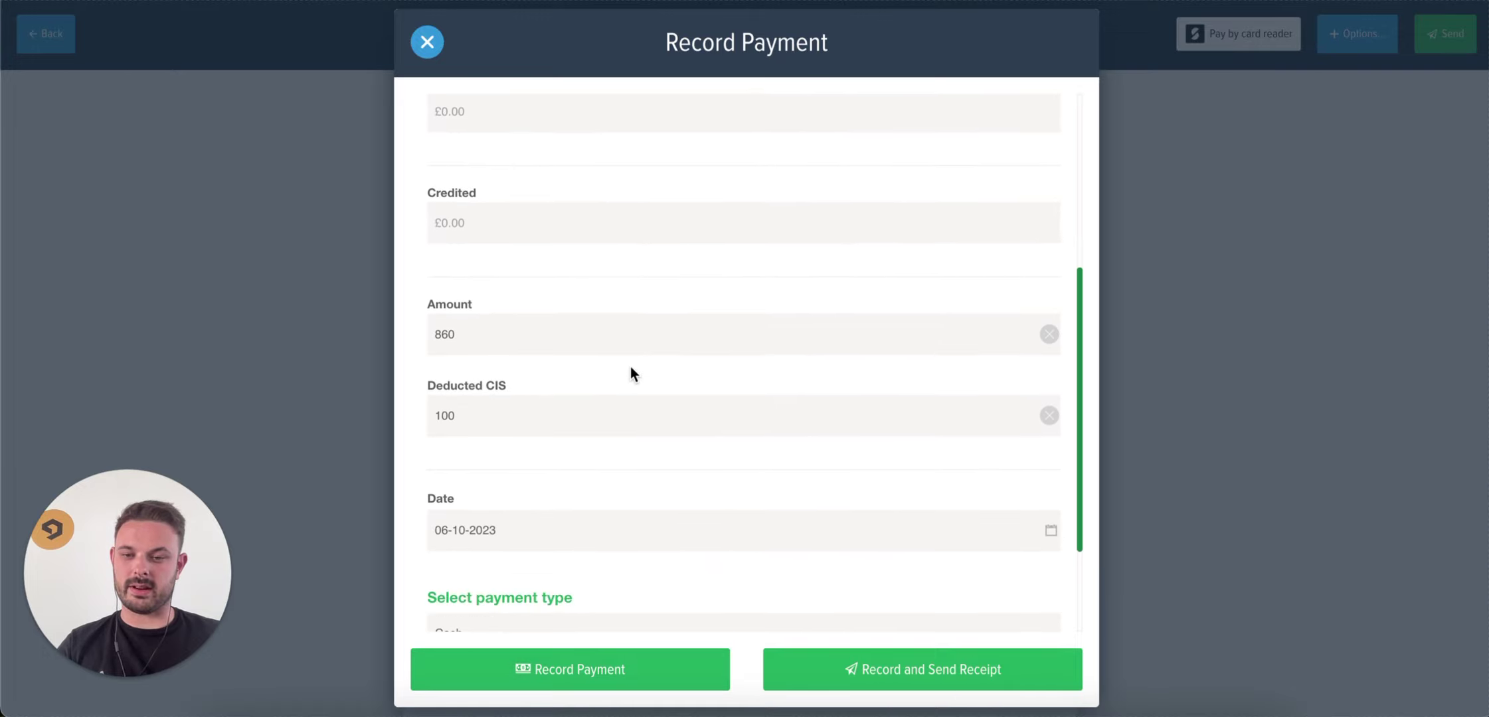
{"action": "left_click", "coordinate": [650, 666]}
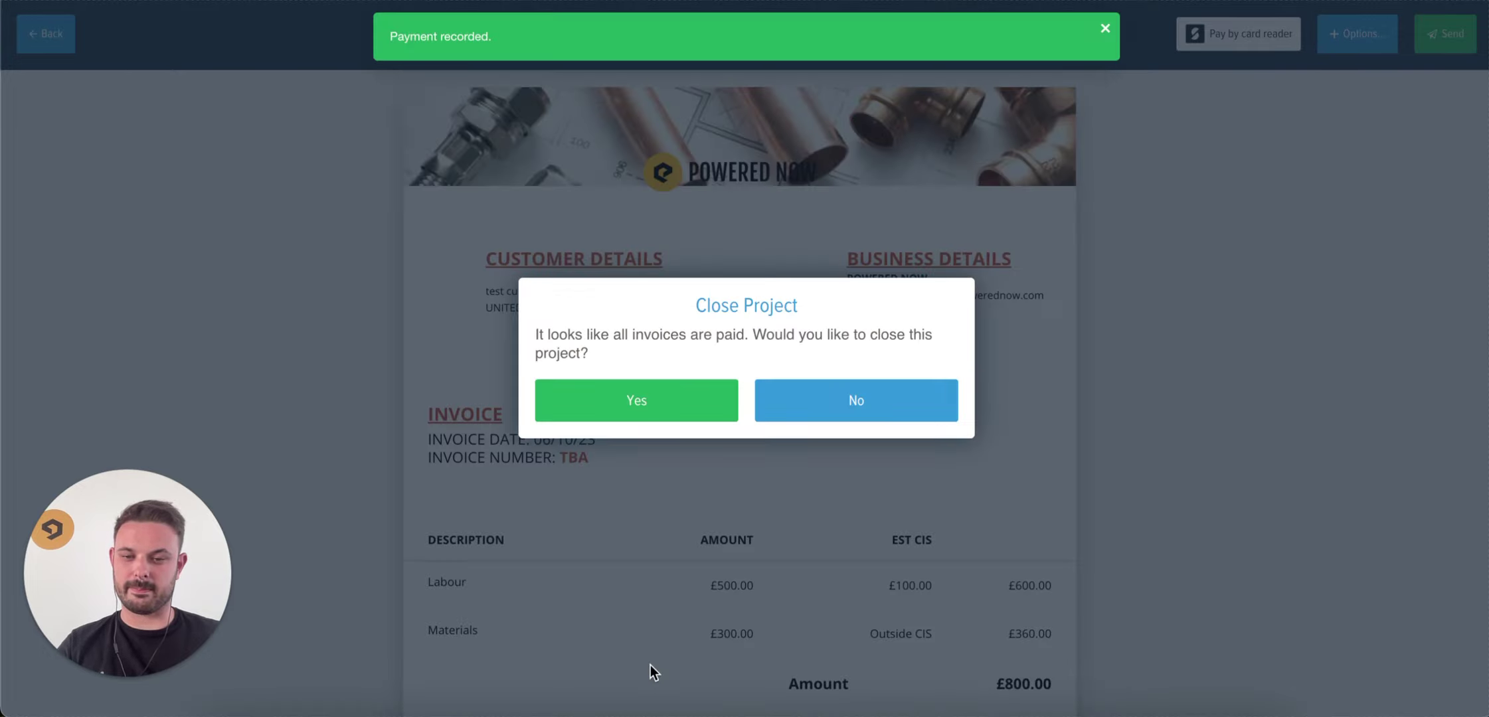
{"action": "left_click", "coordinate": [853, 405]}
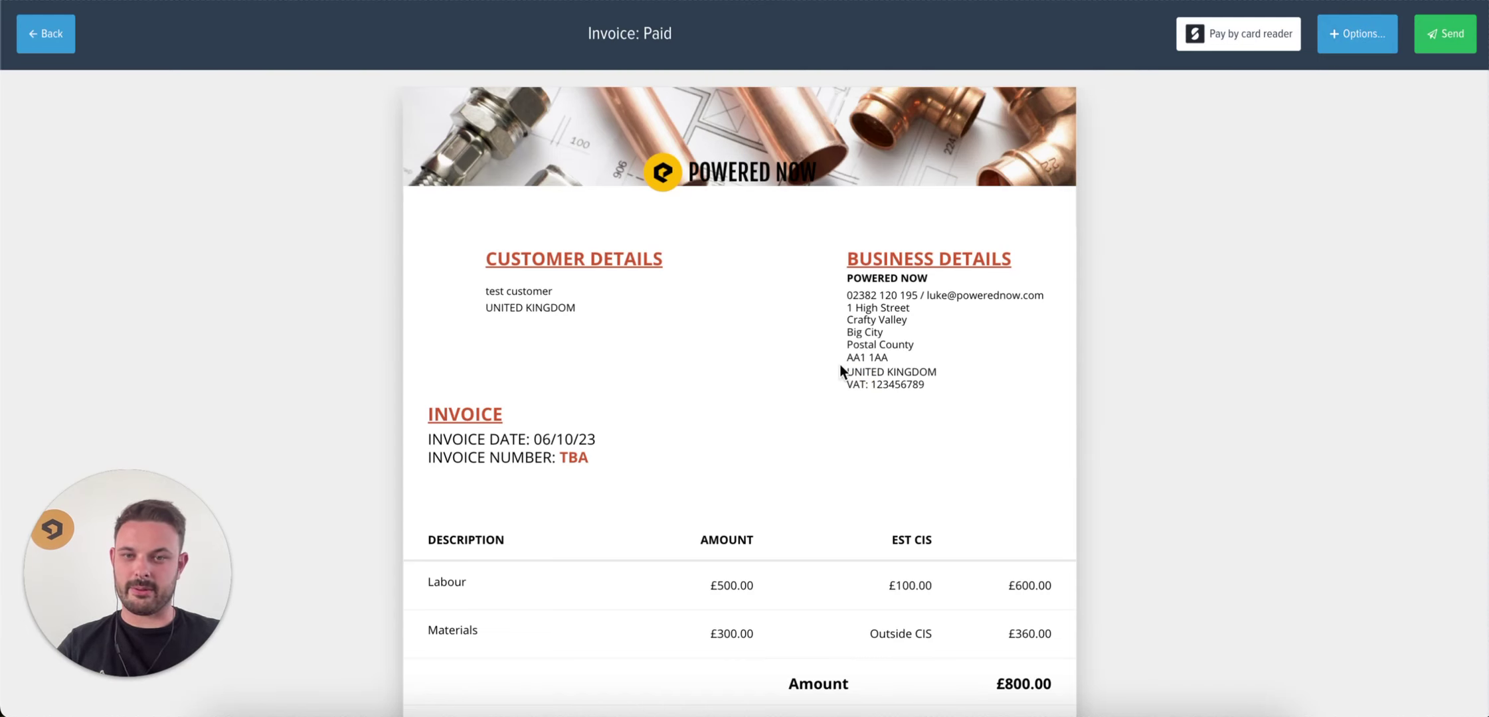
{"action": "scroll", "coordinate": [810, 280], "scroll_direction": "down", "scroll_amount": 3}
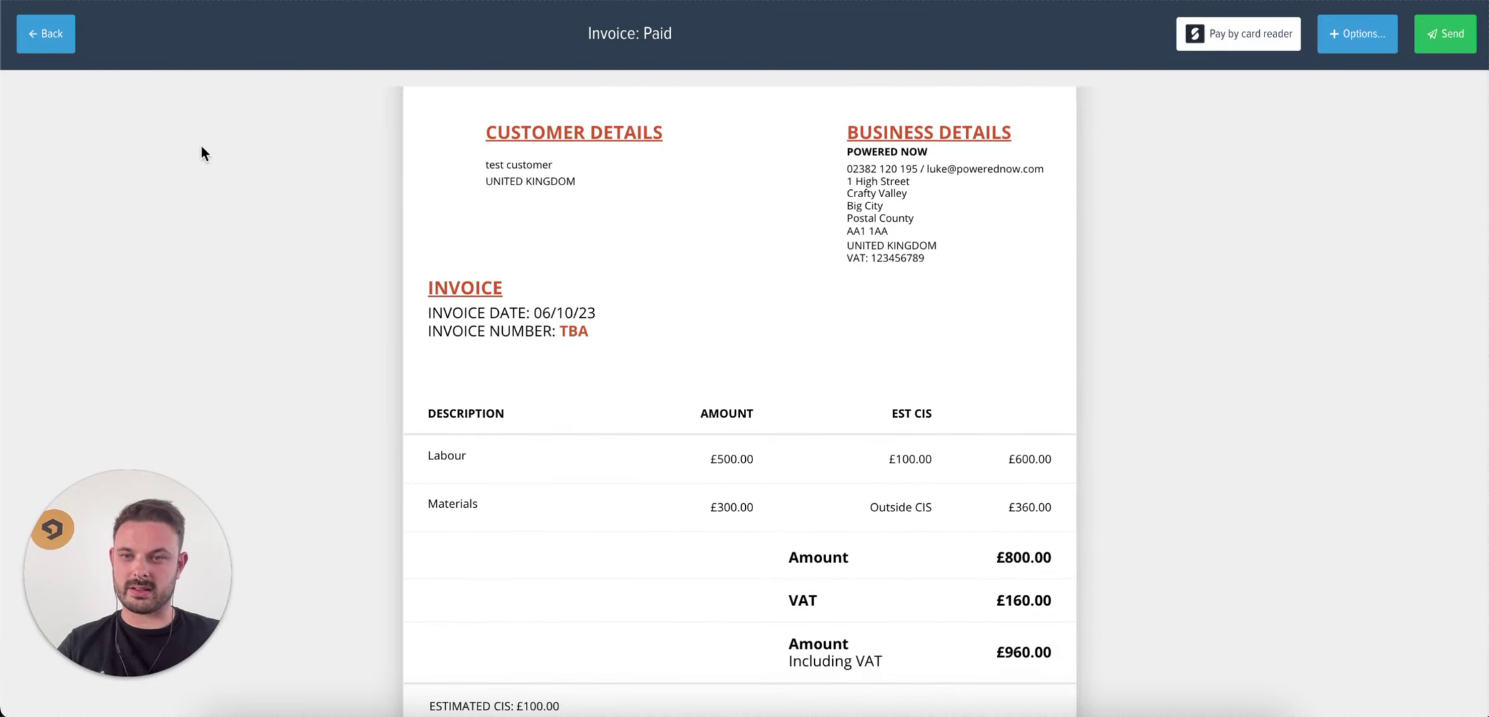
Leave the project, open the CIS reports and examine the contractor and sub-contractor report options.
{"action": "left_click", "coordinate": [71, 48]}
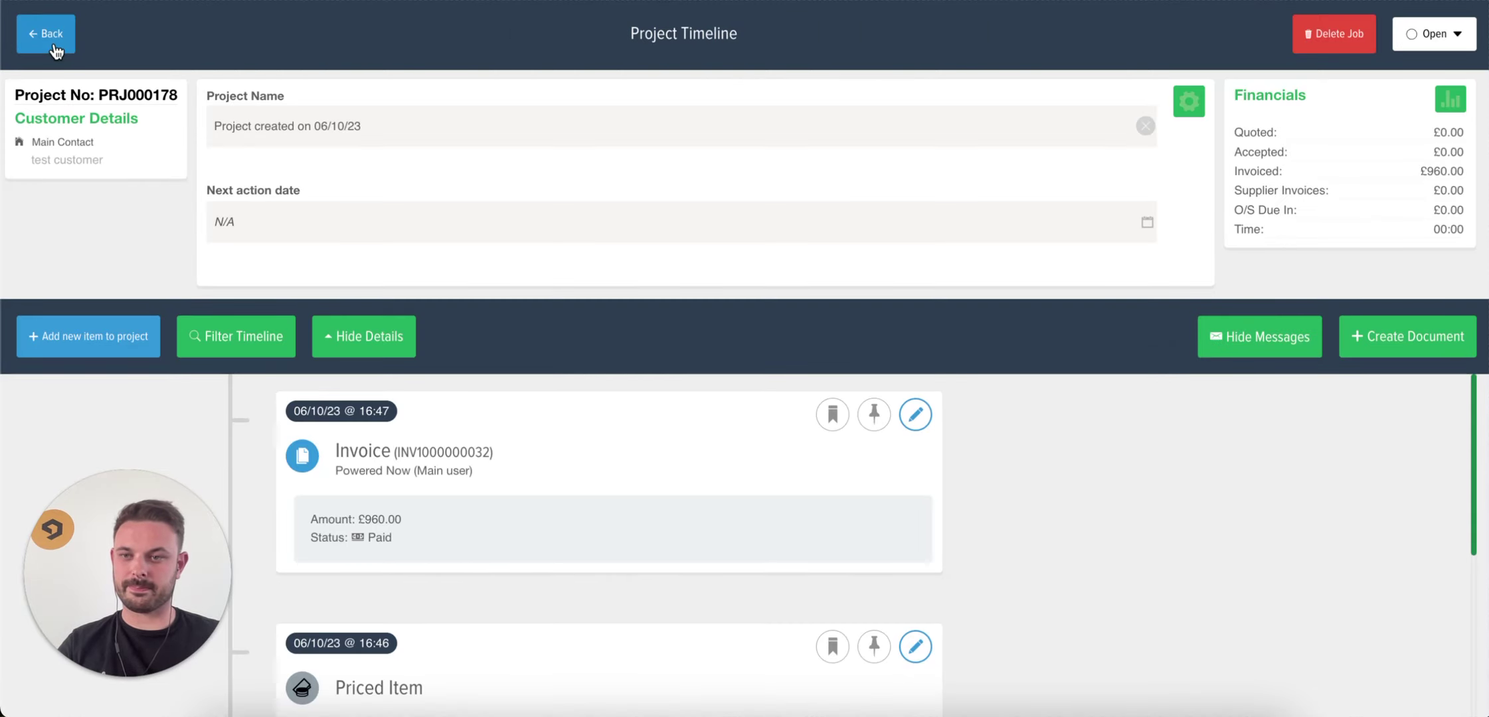
{"action": "left_click", "coordinate": [57, 52]}
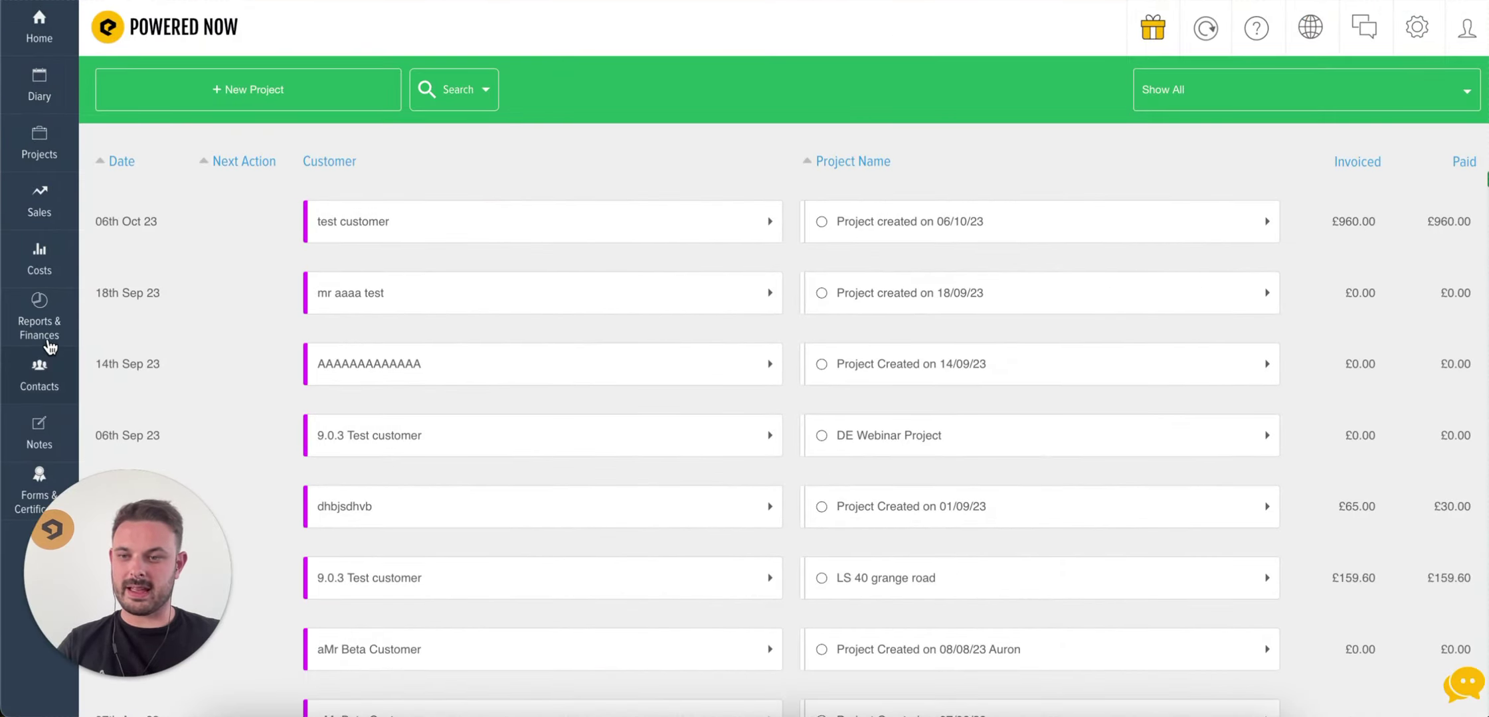
{"action": "left_click", "coordinate": [48, 317]}
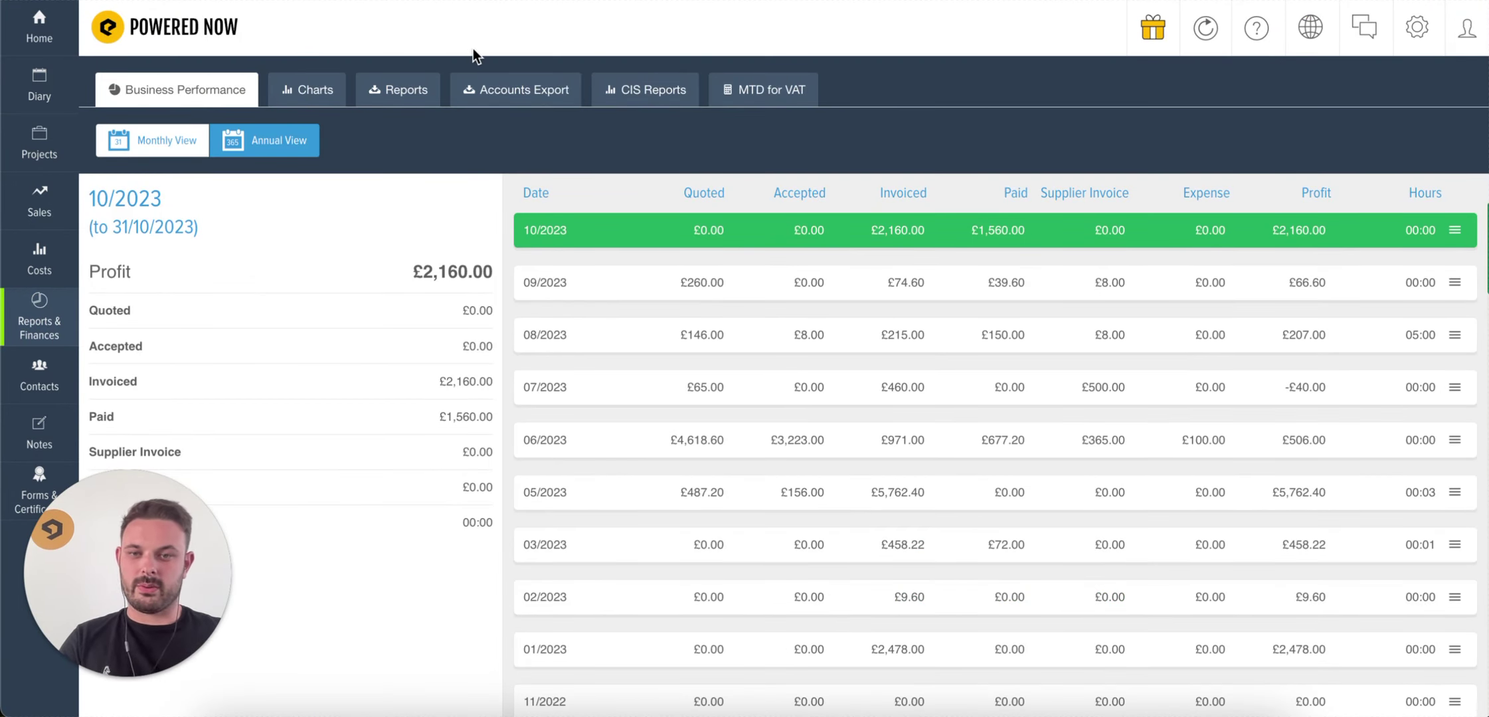
{"action": "left_click", "coordinate": [648, 94]}
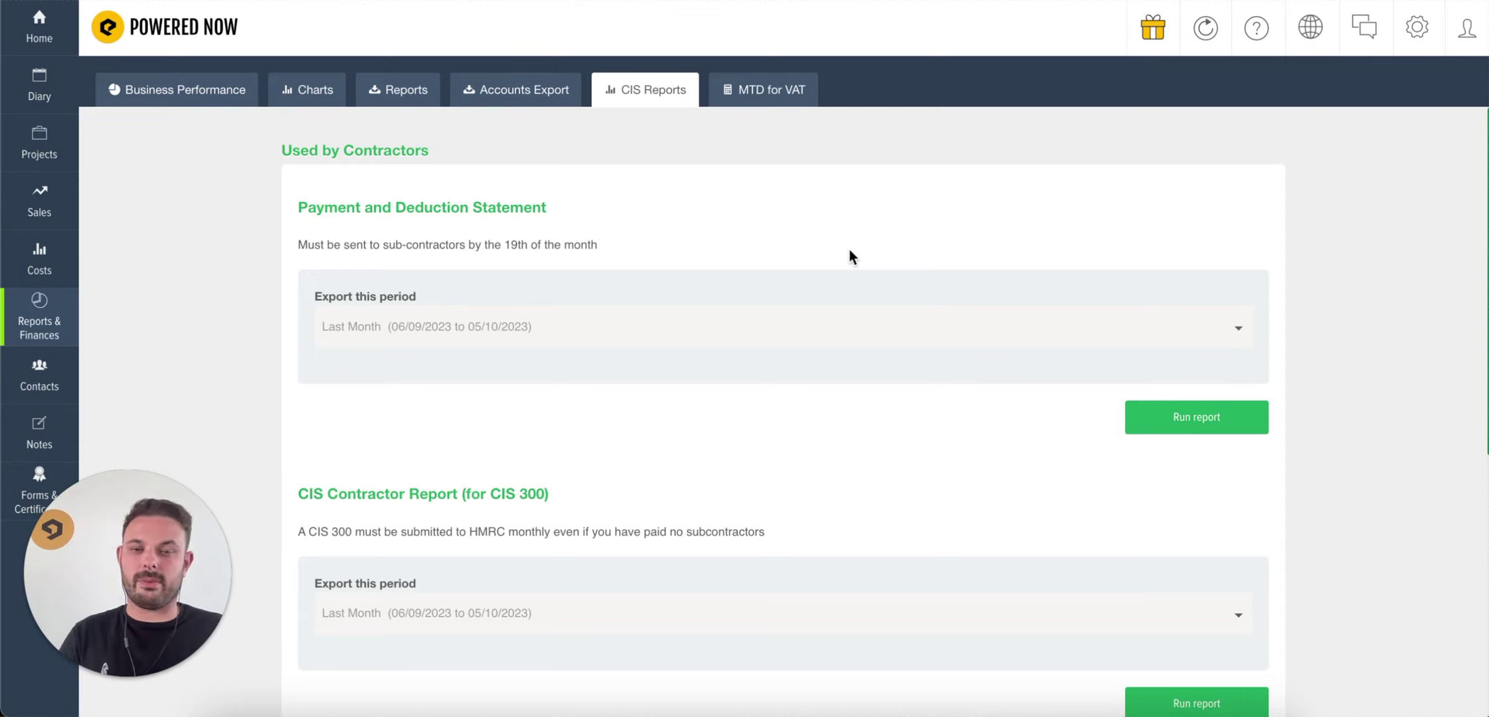
{"action": "scroll", "coordinate": [520, 375], "scroll_direction": "down", "scroll_amount": 2}
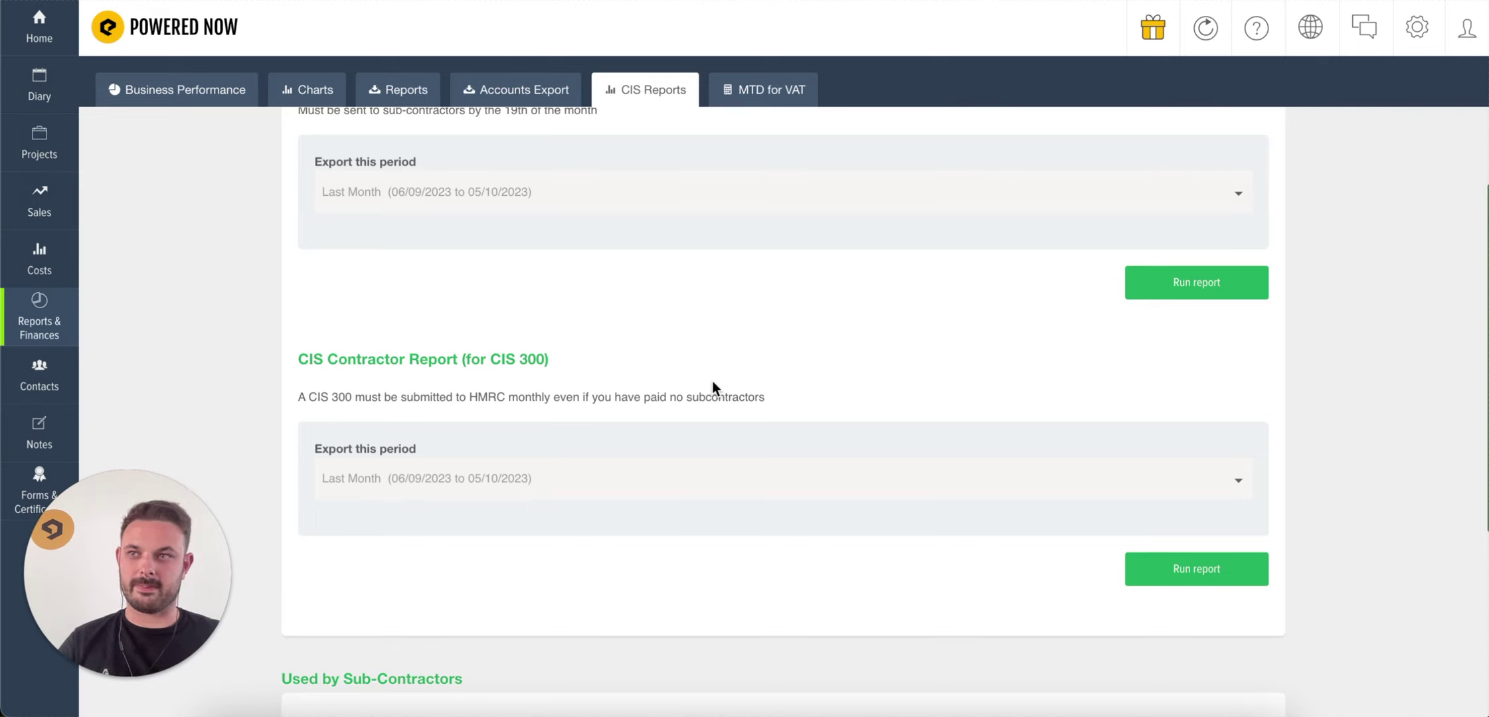
{"action": "scroll", "coordinate": [711, 381], "scroll_direction": "down", "scroll_amount": 5}
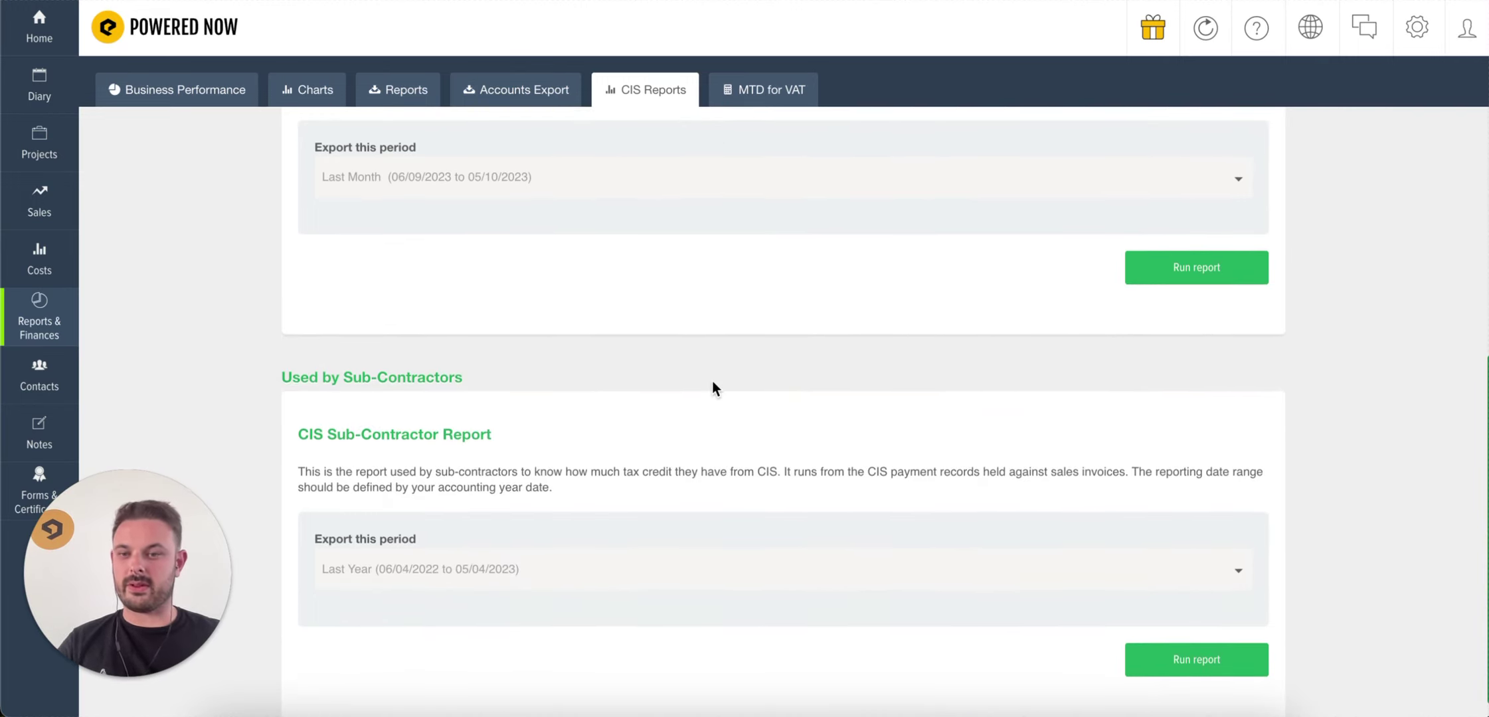